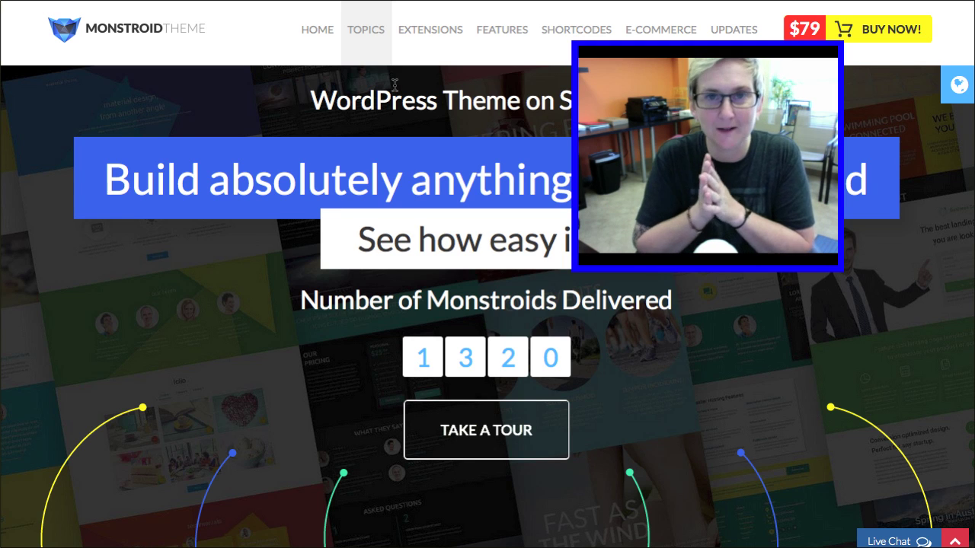
# Scroll through the MotoPress Personal, Business and unlimited license pricing cards
pyautogui.scroll(-10, 328, 154)
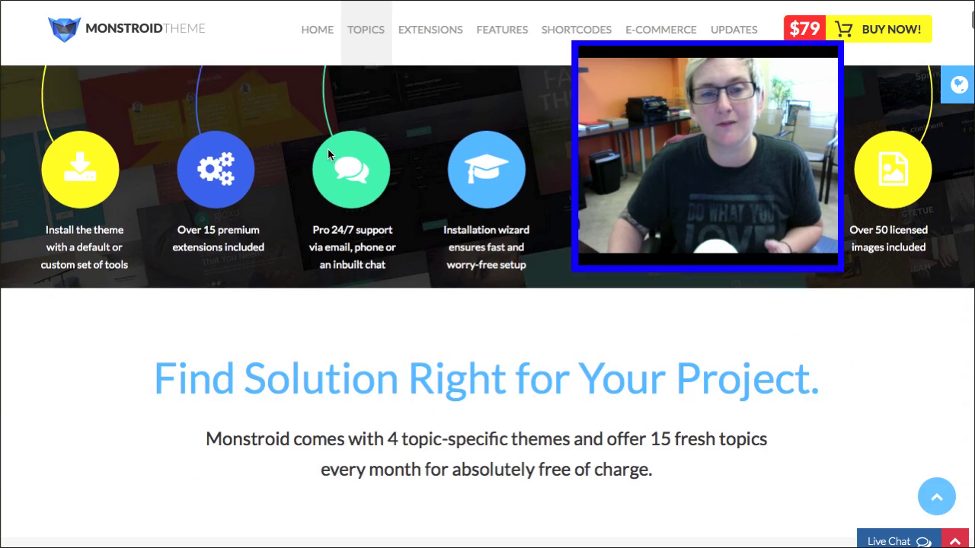
pyautogui.scroll(-8, 329, 153)
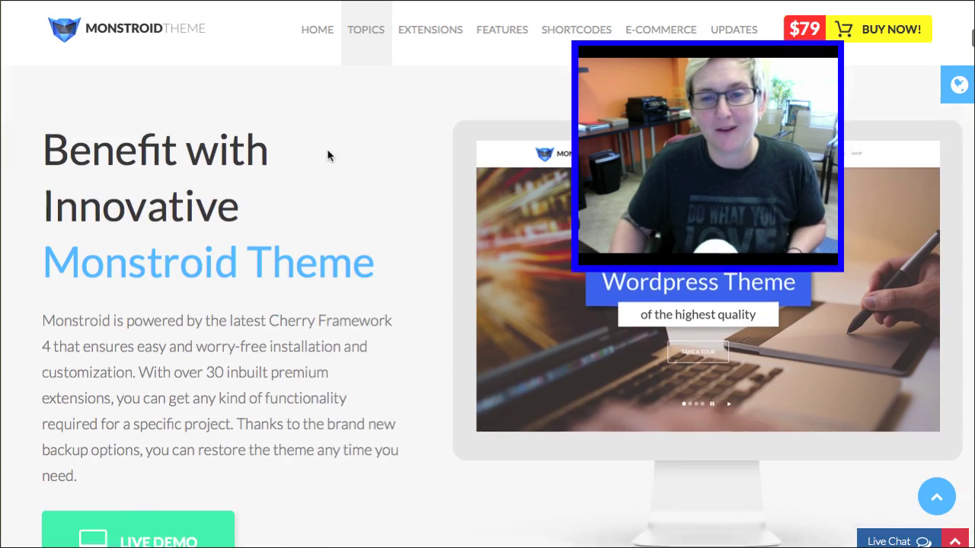
pyautogui.scroll(-1, 329, 156)
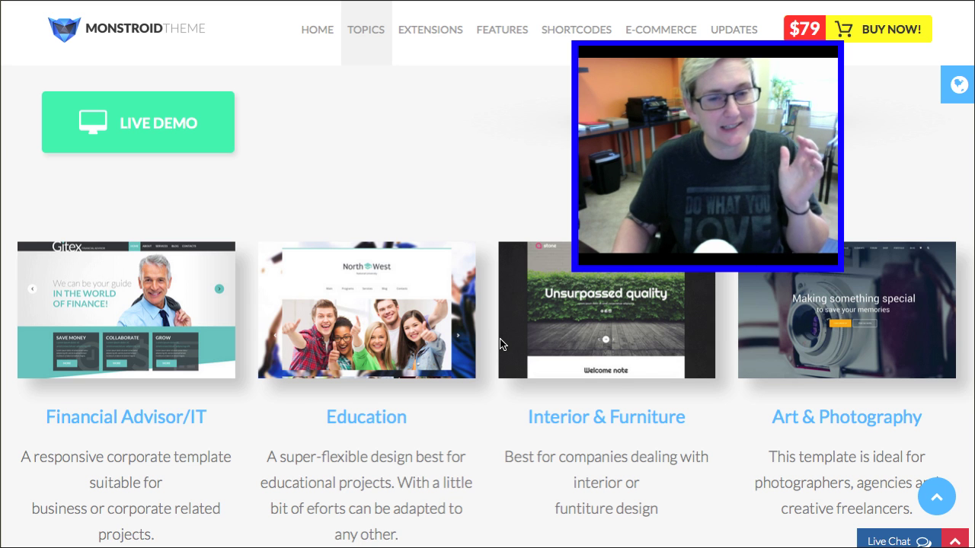
pyautogui.scroll(-8, 499, 343)
pyautogui.scroll(-1, 500, 345)
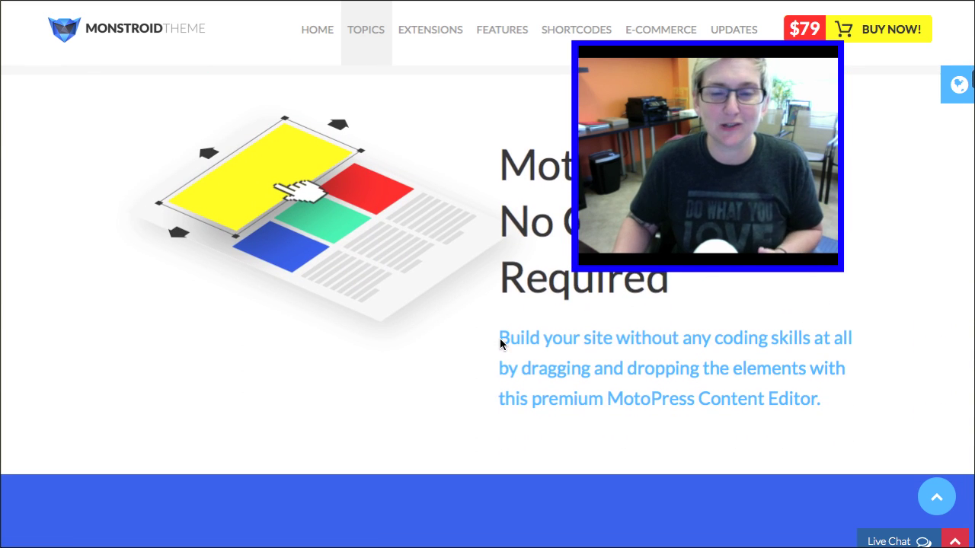
pyautogui.scroll(-6, 500, 339)
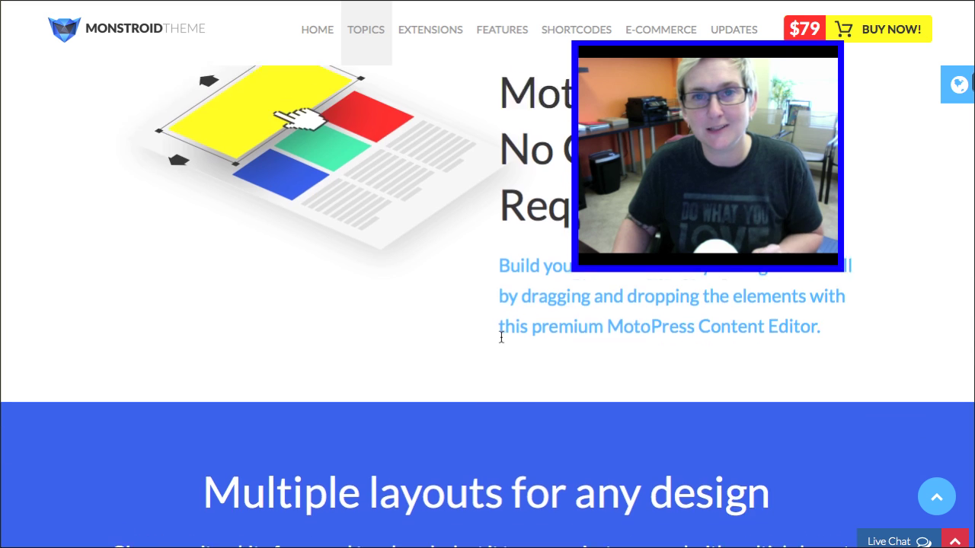
pyautogui.scroll(-5, 502, 337)
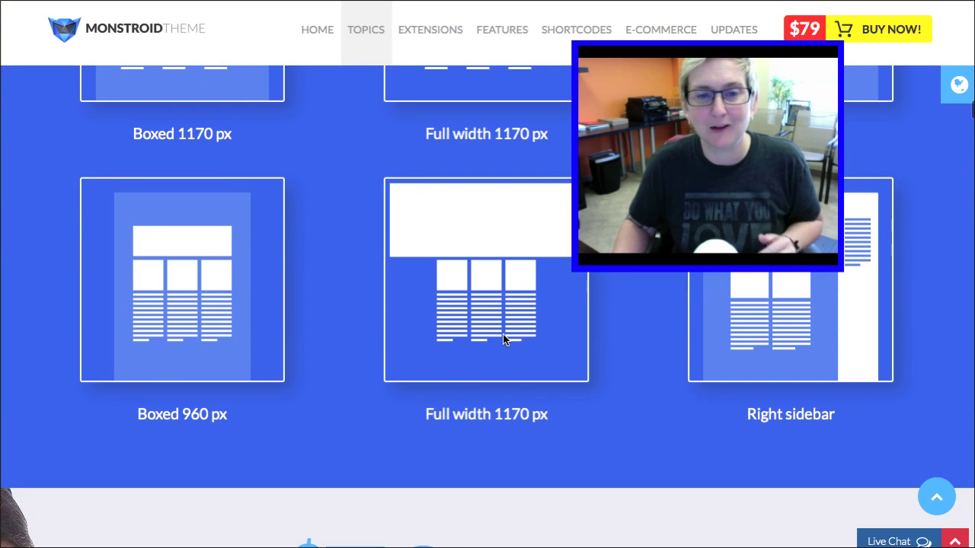
pyautogui.scroll(-6, 503, 339)
pyautogui.scroll(2, 502, 339)
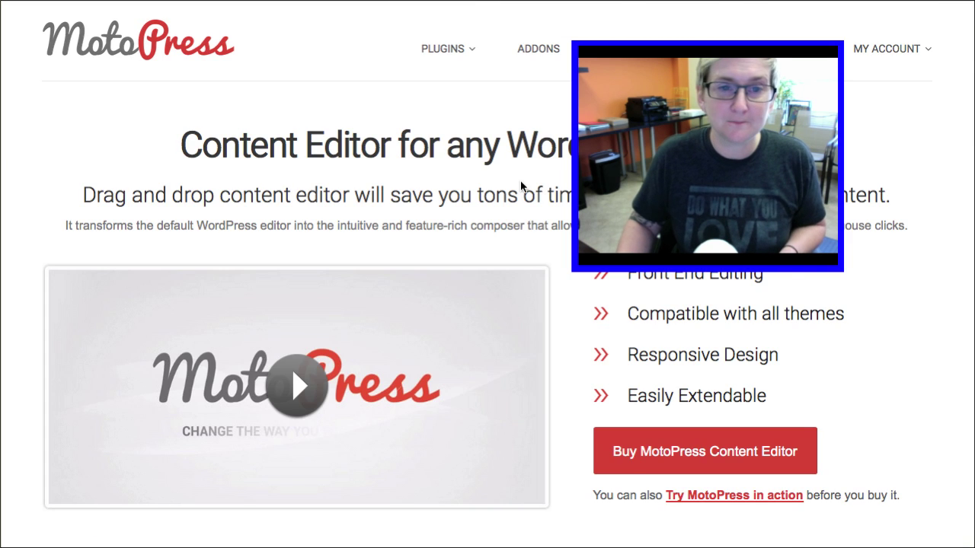
pyautogui.scroll(-10, 520, 179)
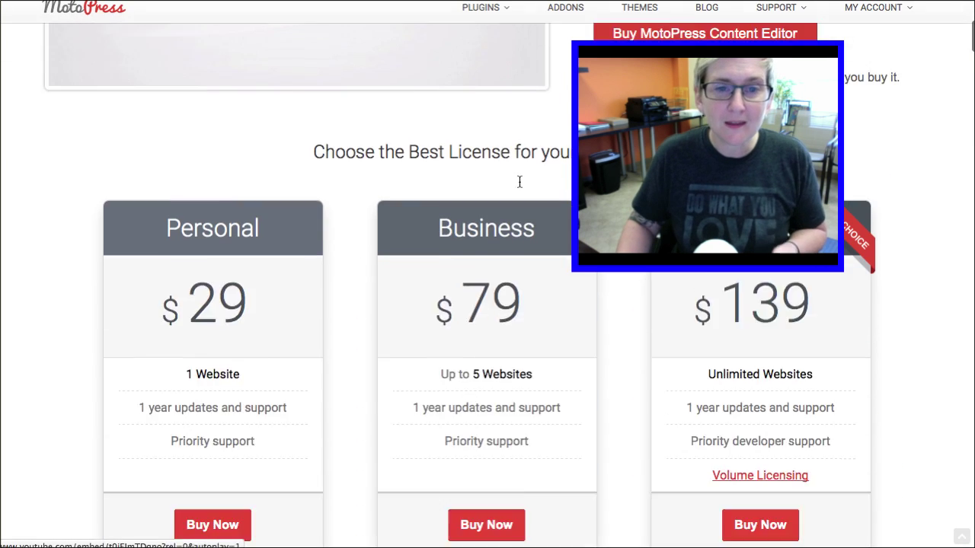
pyautogui.scroll(1, 330, 116)
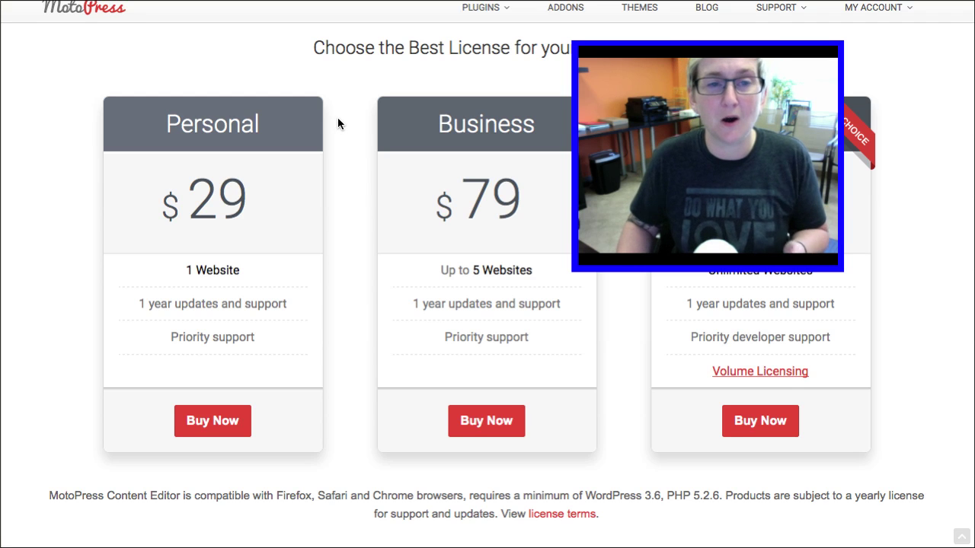
pyautogui.scroll(10, 339, 117)
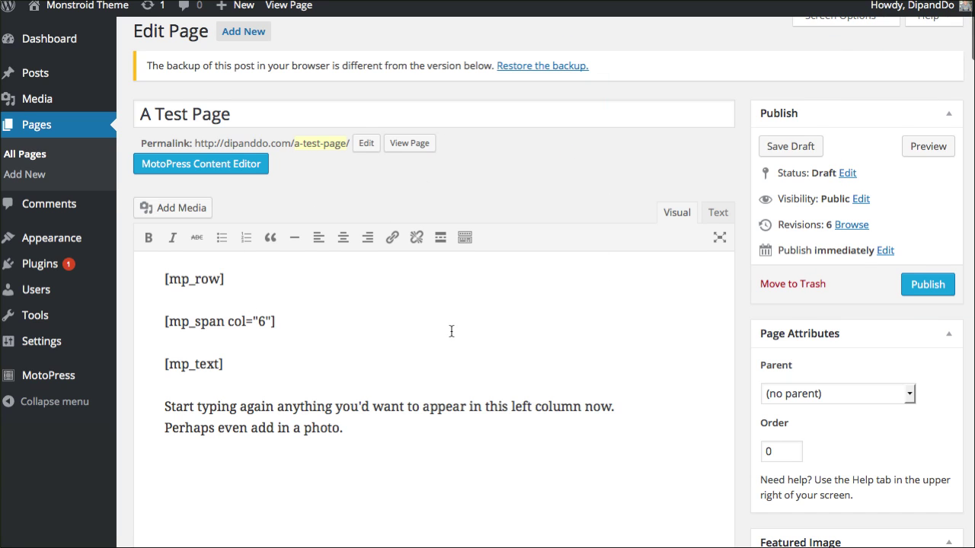
pyautogui.scroll(-4, 451, 332)
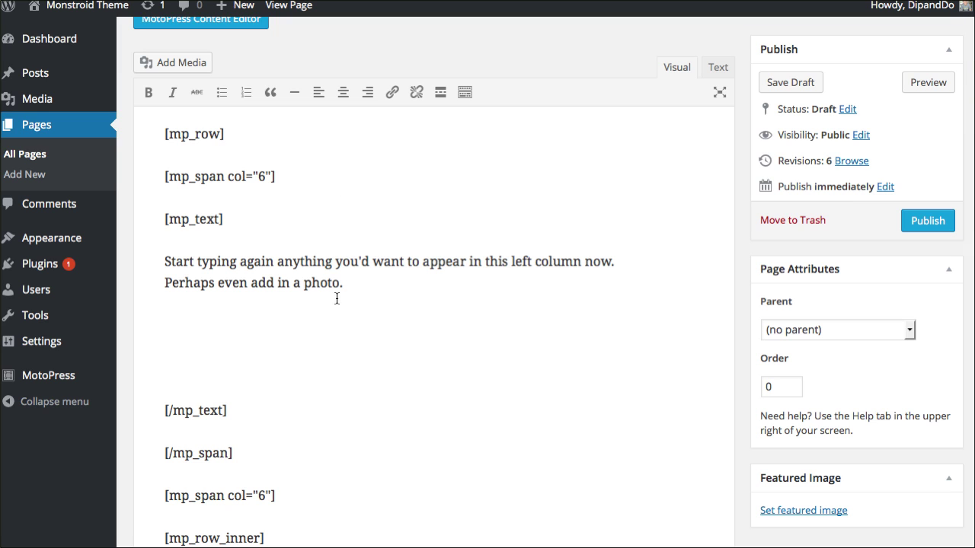
pyautogui.moveTo(160, 136); pyautogui.dragTo(225, 134)
pyautogui.click(232, 154)
pyautogui.moveTo(230, 174); pyautogui.dragTo(278, 175)
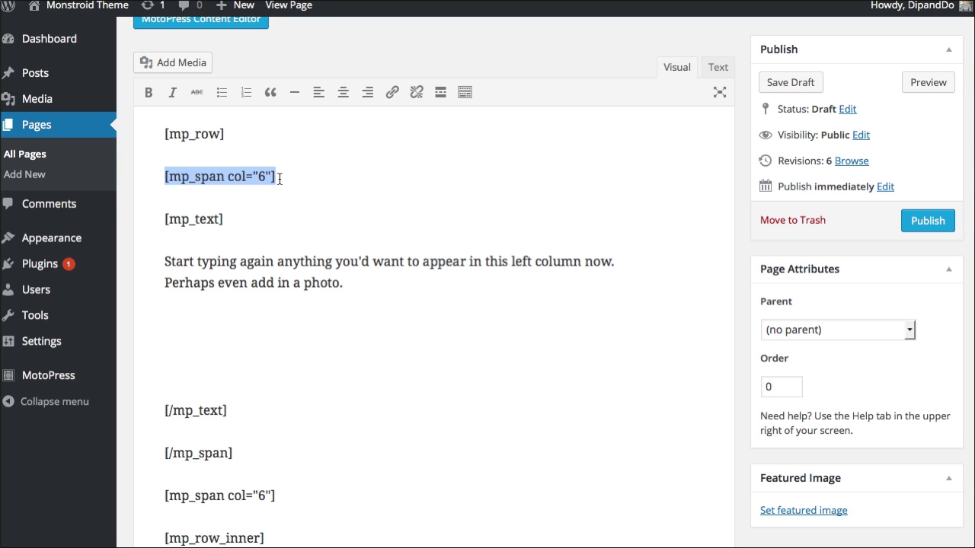
pyautogui.click(279, 178)
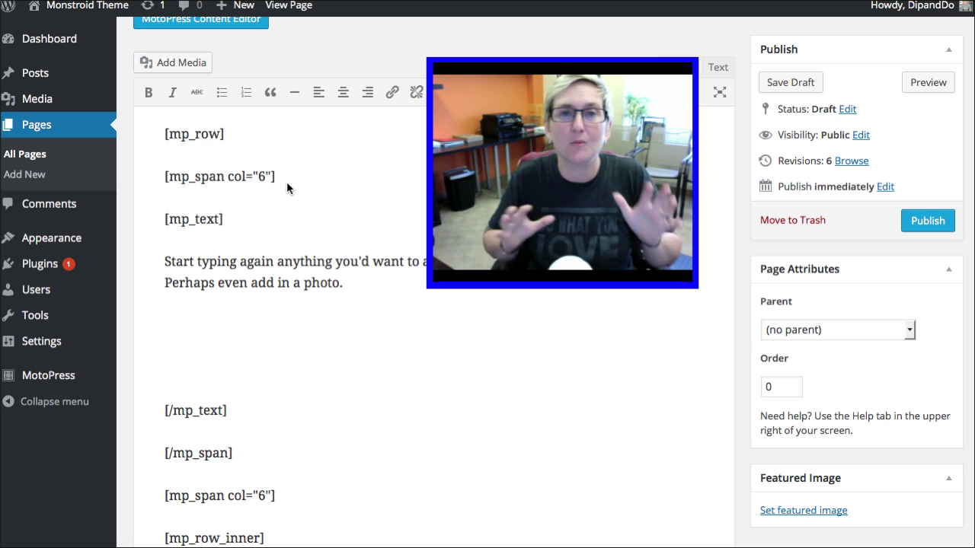
pyautogui.click(201, 19)
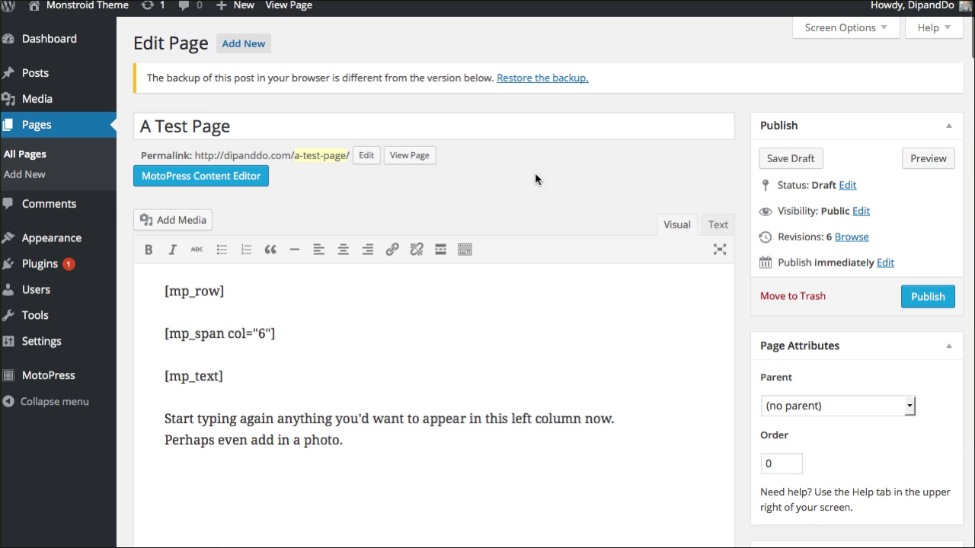
pyautogui.click(287, 188)
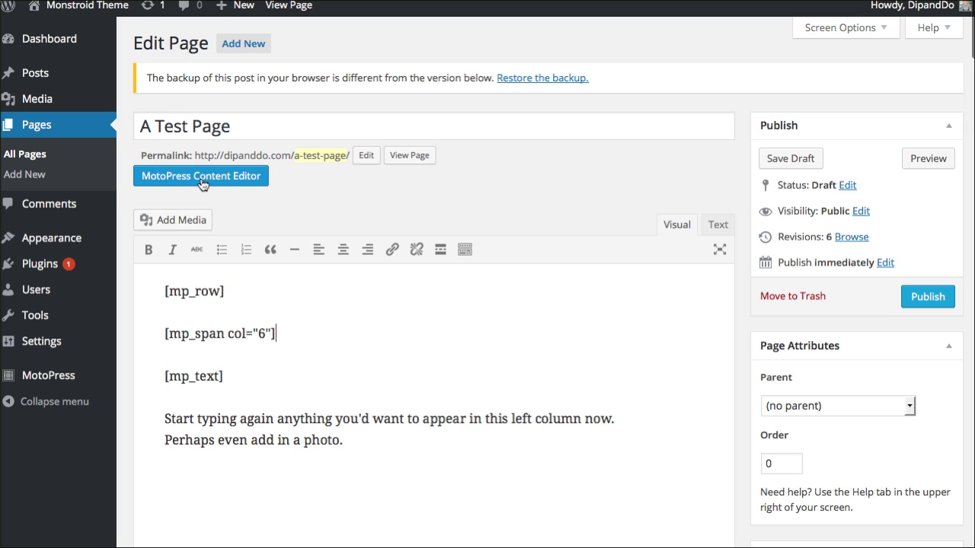
# Launch MotoPress Content Editor on the page and show the Image element flyout
pyautogui.click(207, 179)
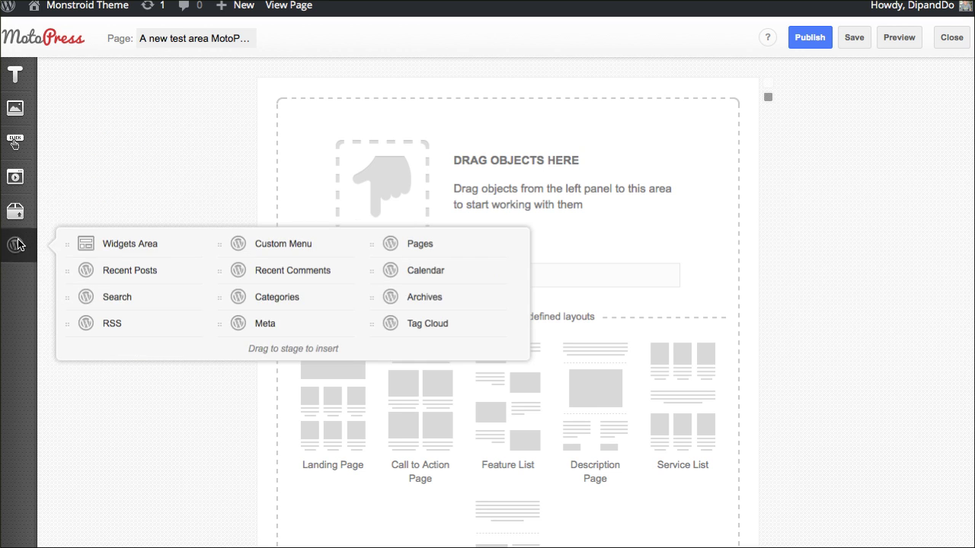
pyautogui.moveTo(15, 140)
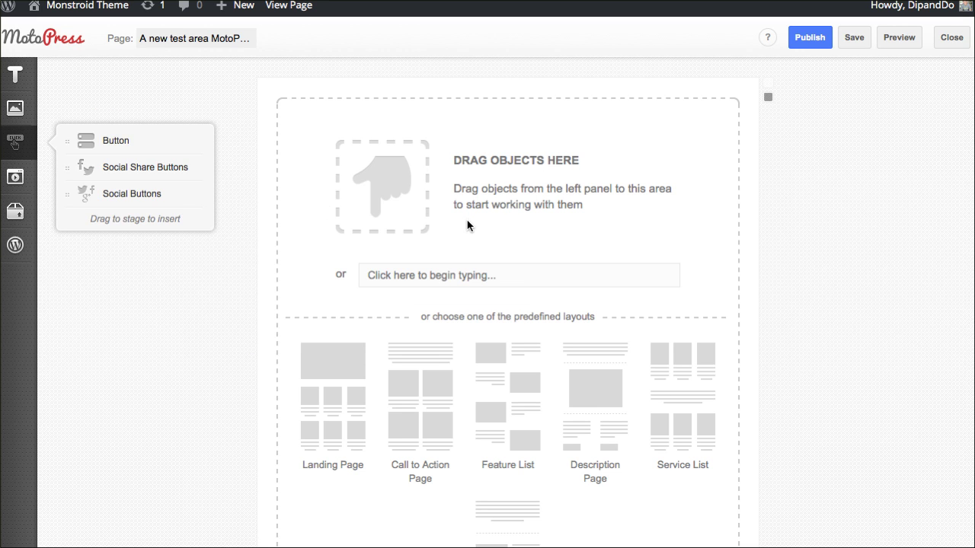
pyautogui.scroll(-5, 469, 222)
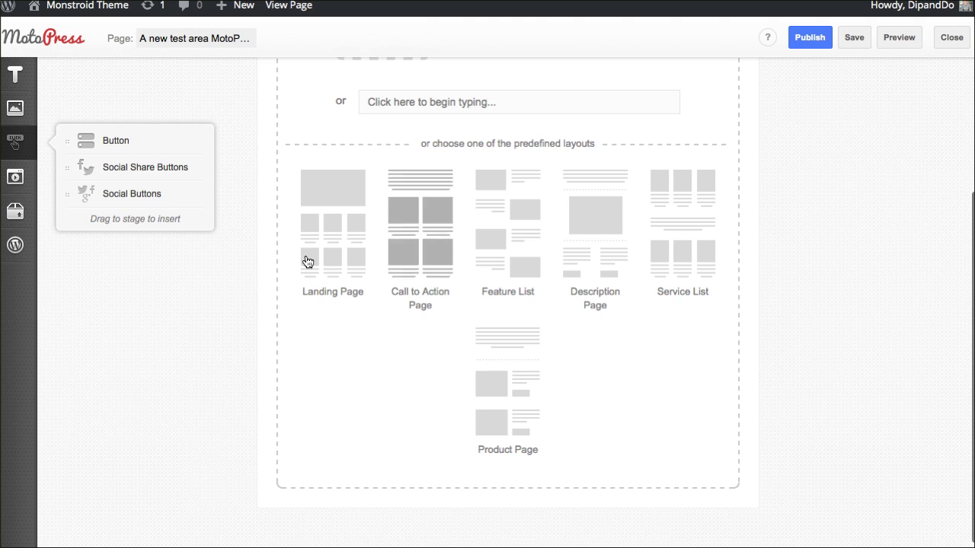
pyautogui.click(203, 250)
pyautogui.scroll(3, 263, 199)
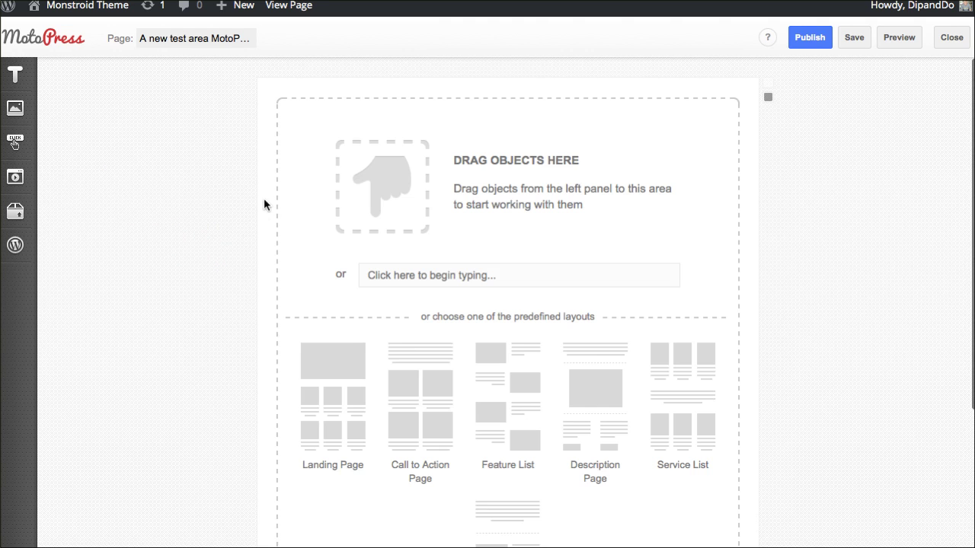
pyautogui.click(15, 108)
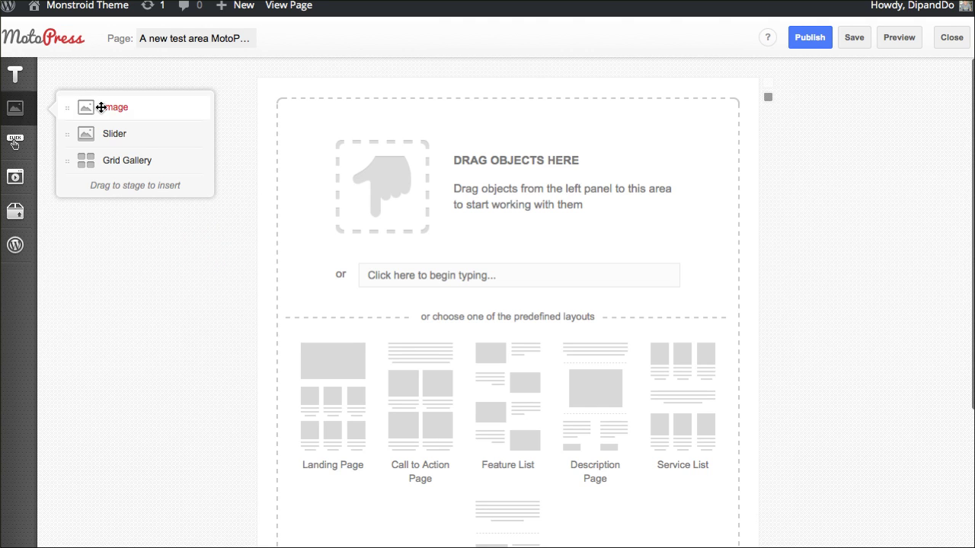
# Drop an Image element on the empty stage and set it to ban-3.jpg
pyautogui.moveTo(97, 106); pyautogui.dragTo(429, 163)
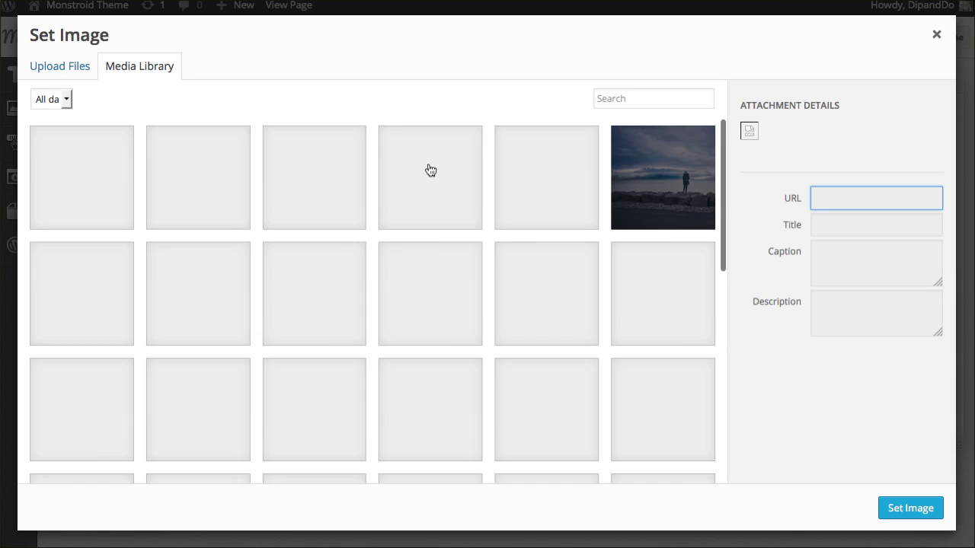
pyautogui.click(641, 207)
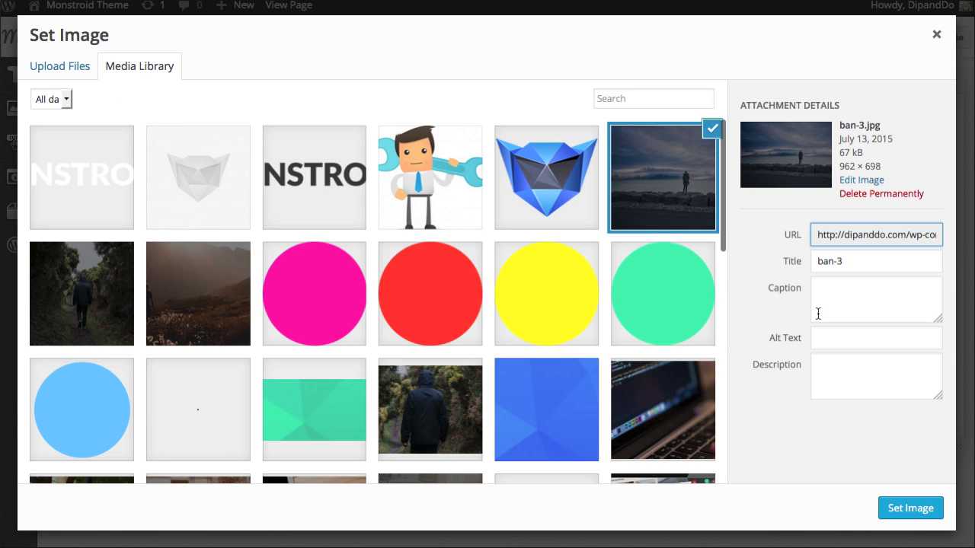
pyautogui.click(903, 509)
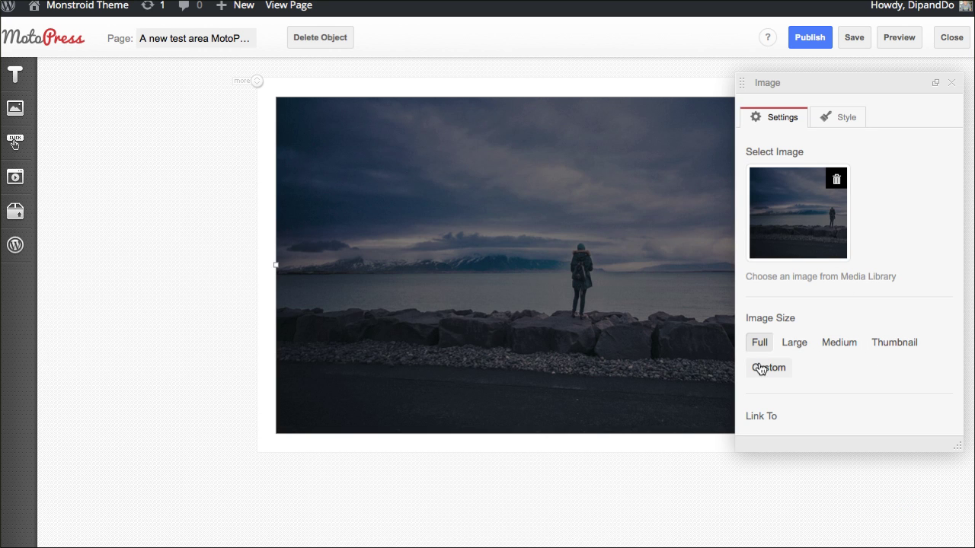
# Center-align the ban-3 image and close its settings panel
pyautogui.scroll(-5, 855, 311)
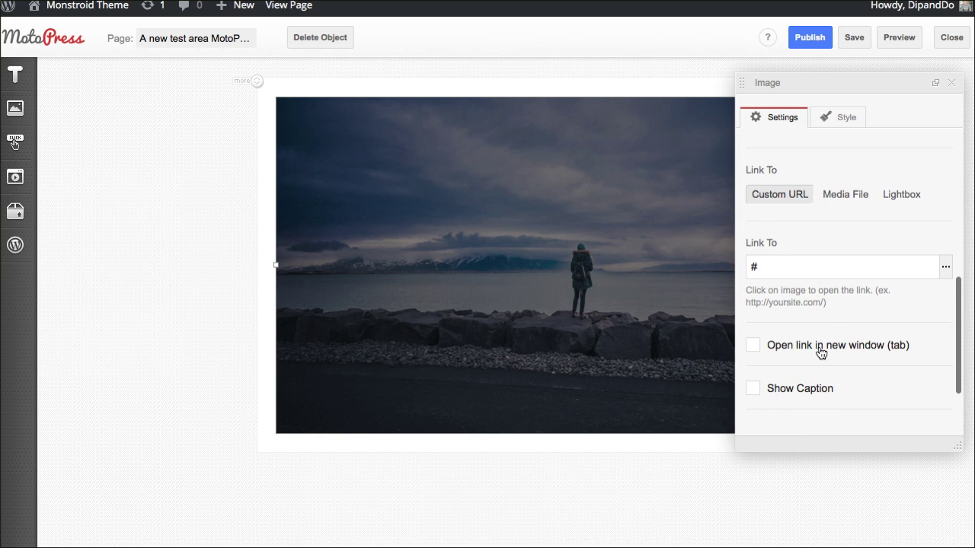
pyautogui.scroll(-2, 822, 352)
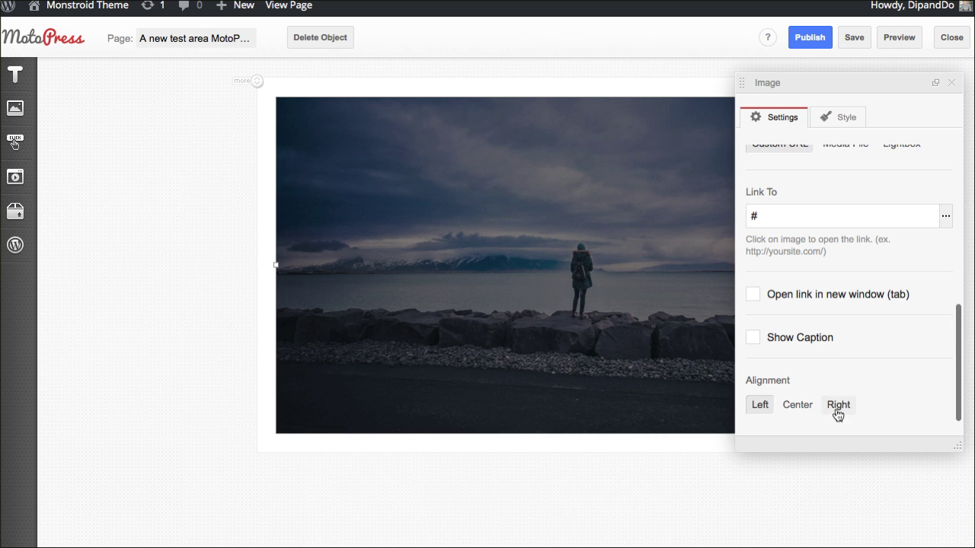
pyautogui.click(793, 410)
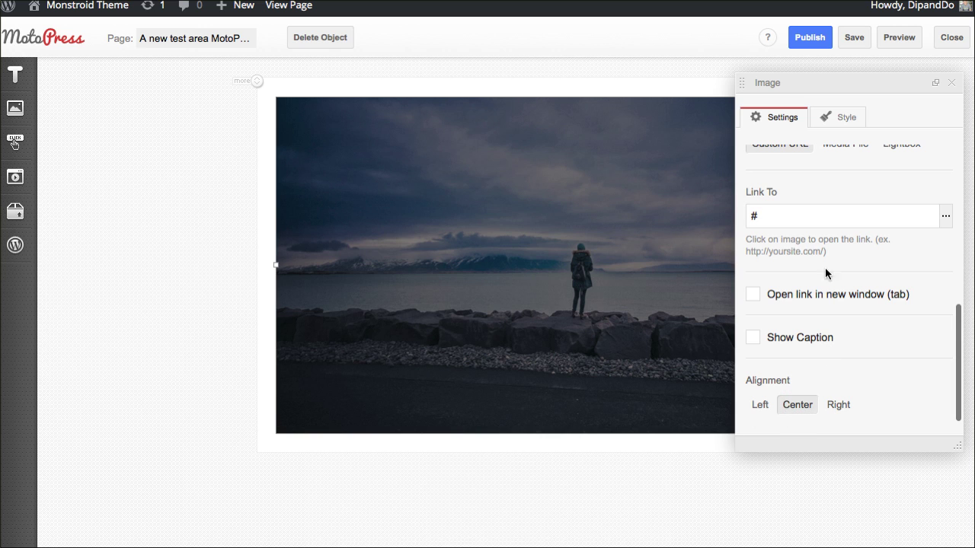
pyautogui.click(814, 464)
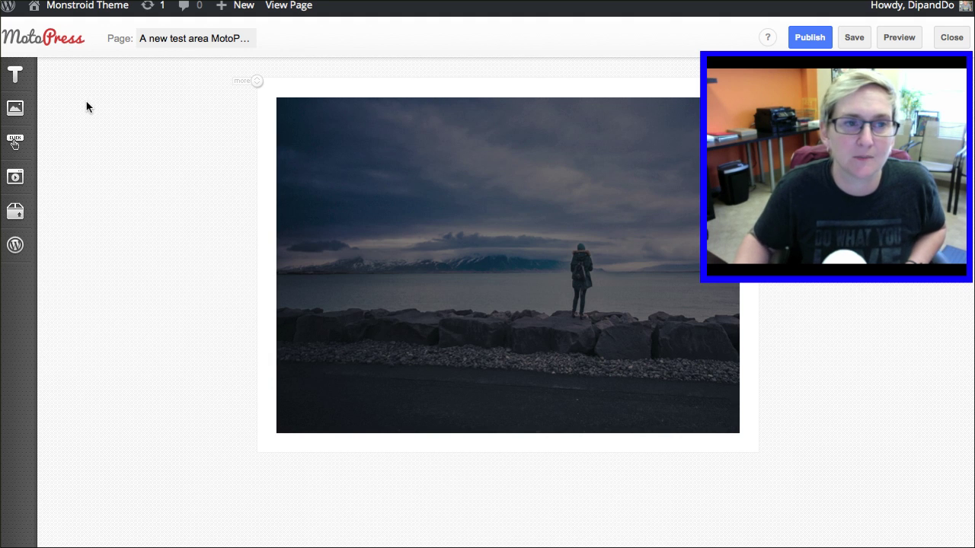
# Add a Title element below the photo reading 'Big Text Here'
pyautogui.click(18, 79)
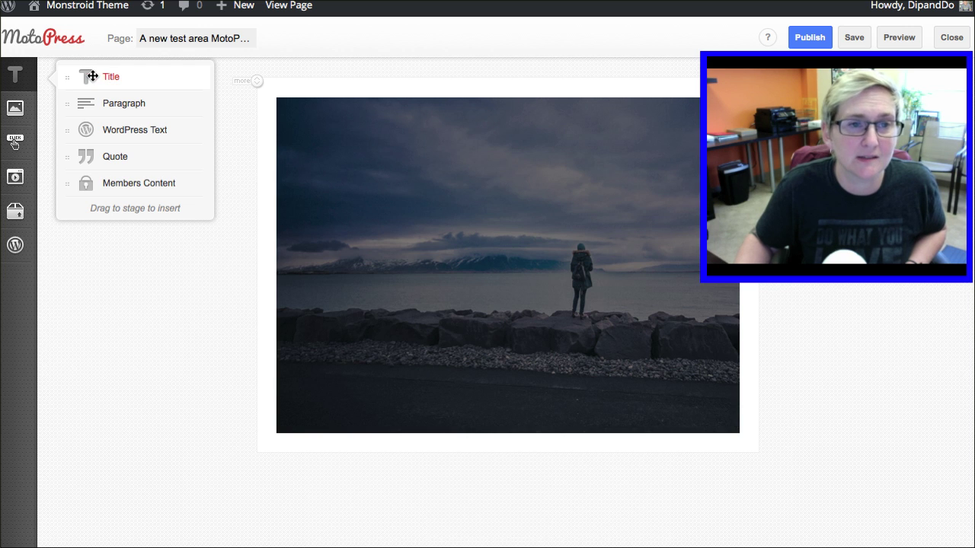
pyautogui.moveTo(87, 76); pyautogui.dragTo(392, 436)
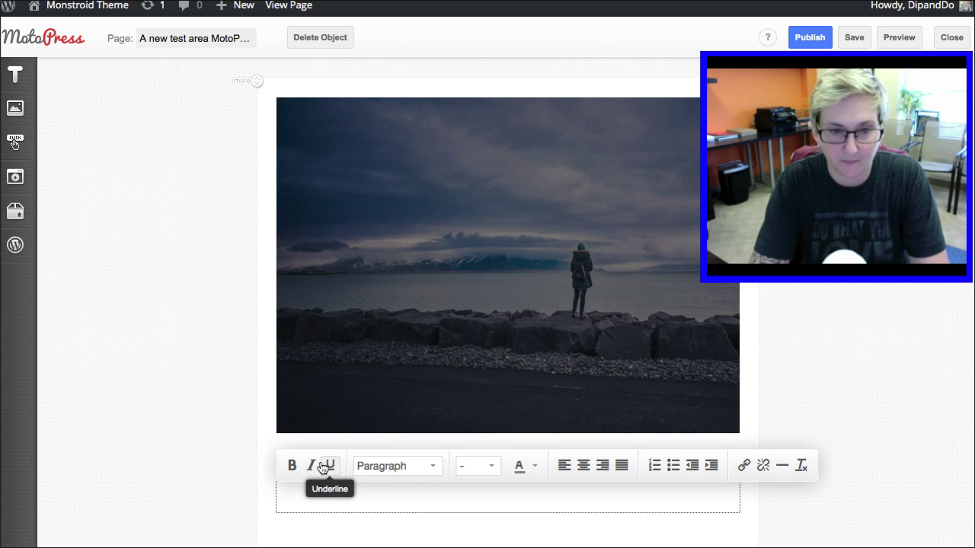
pyautogui.write('Bit')
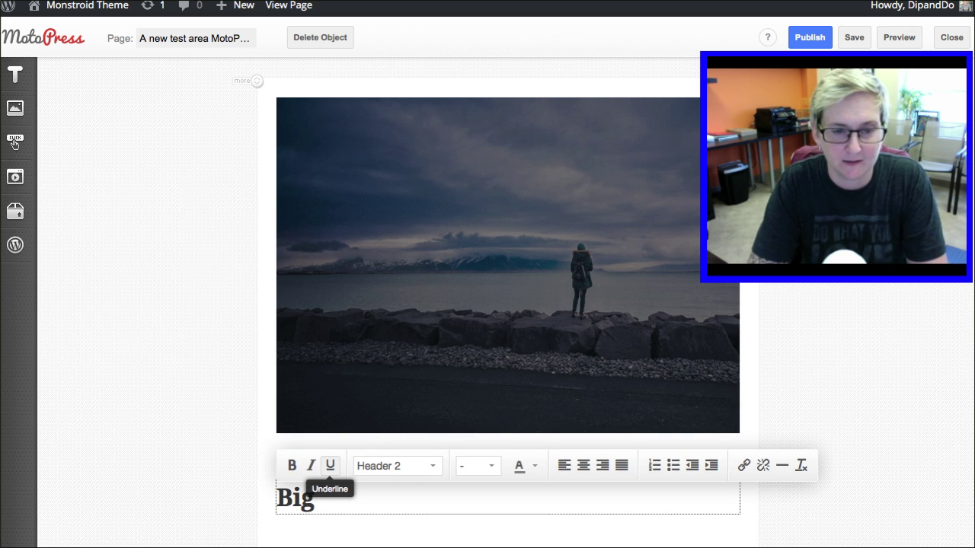
pyautogui.write(' Text Here')
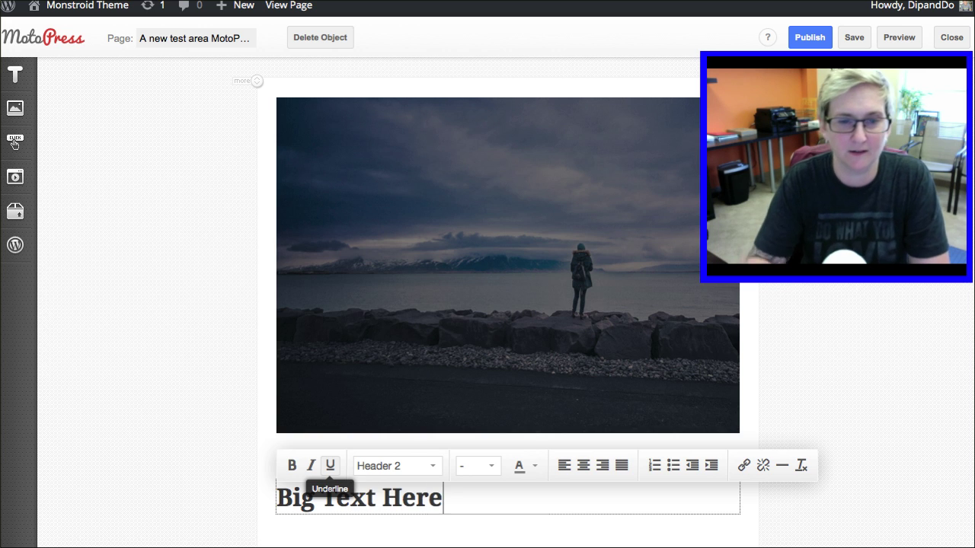
pyautogui.click(220, 403)
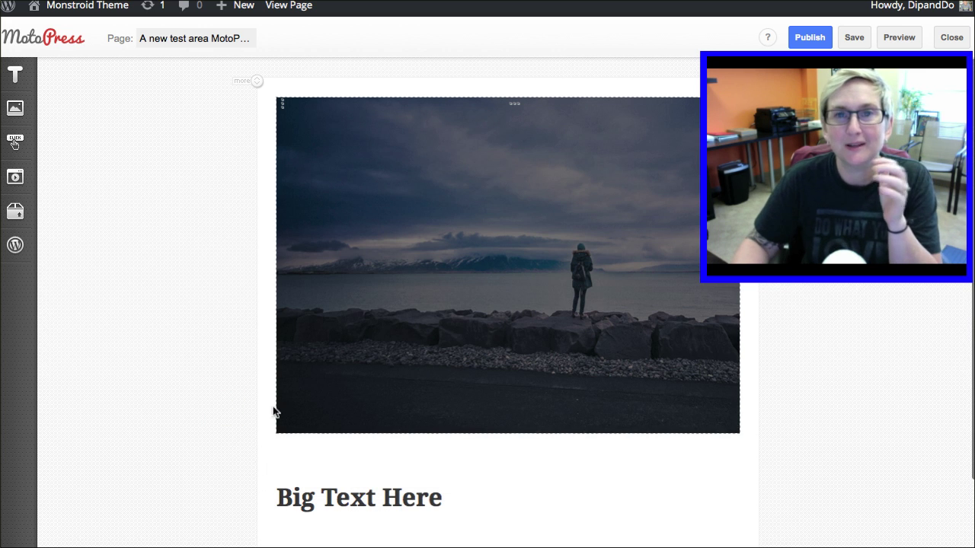
# Center-align the Big Text Here heading, then drop another Title element below the photo
pyautogui.click(383, 503)
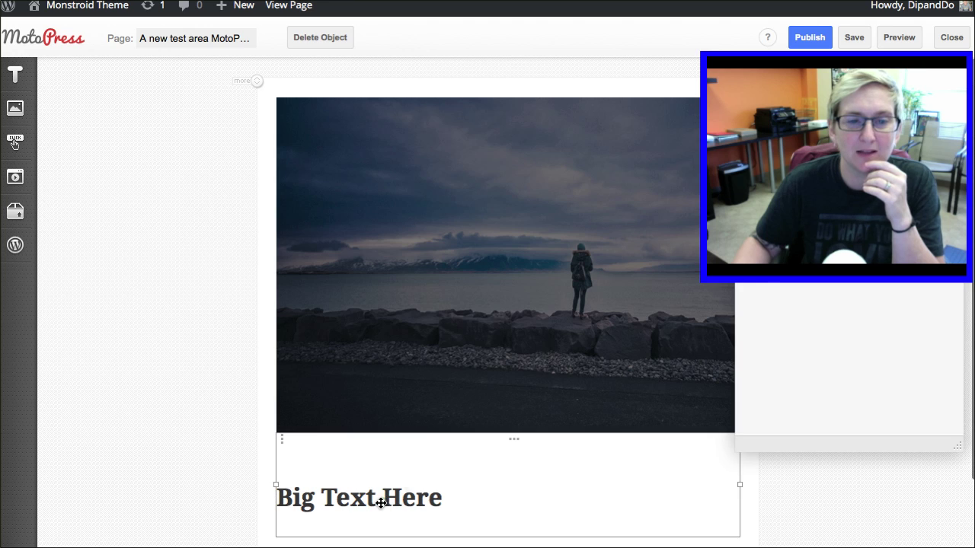
pyautogui.doubleClick(383, 502)
pyautogui.click(386, 500)
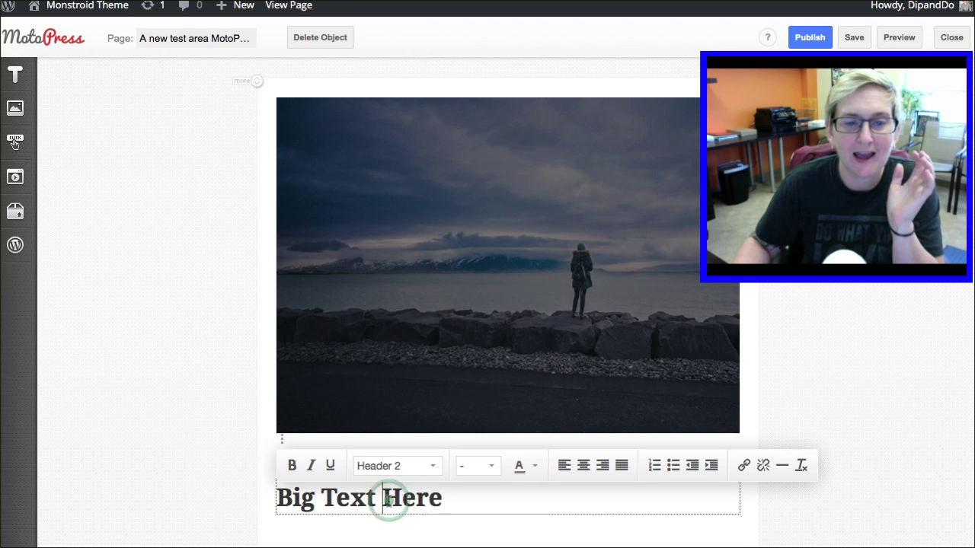
pyautogui.click(584, 465)
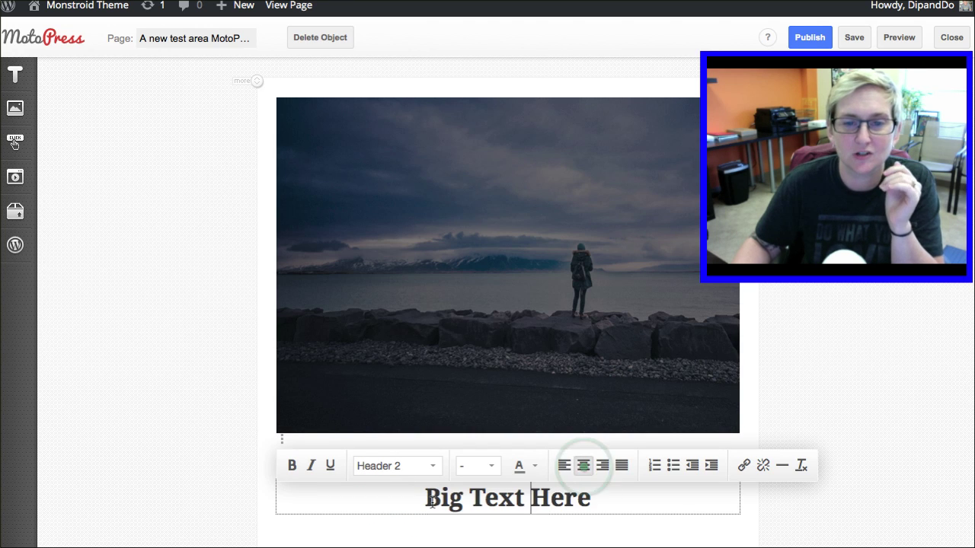
pyautogui.click(159, 431)
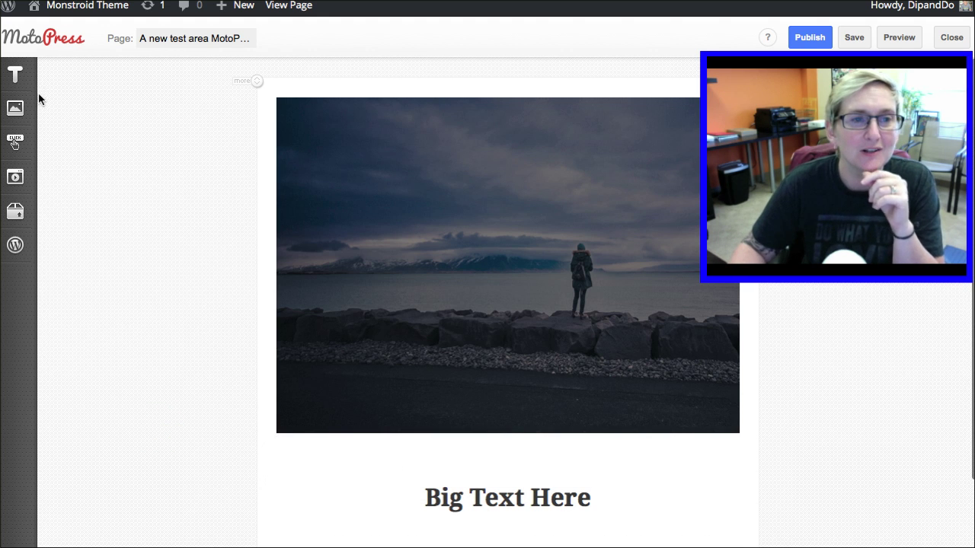
pyautogui.moveTo(34, 82)
pyautogui.moveTo(87, 76)
pyautogui.mouseDown()
pyautogui.moveTo(205, 265)
pyautogui.moveTo(229, 214)
pyautogui.moveTo(211, 282)
pyautogui.moveTo(274, 436)
pyautogui.moveTo(289, 441)
pyautogui.moveTo(283, 531)
pyautogui.moveTo(283, 440)
pyautogui.mouseUp()
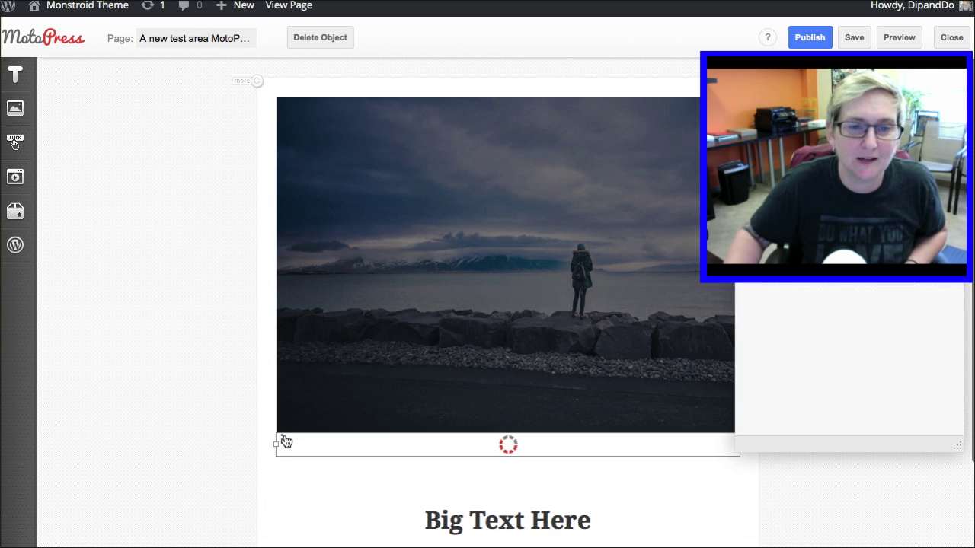
pyautogui.scroll(-4, 131, 435)
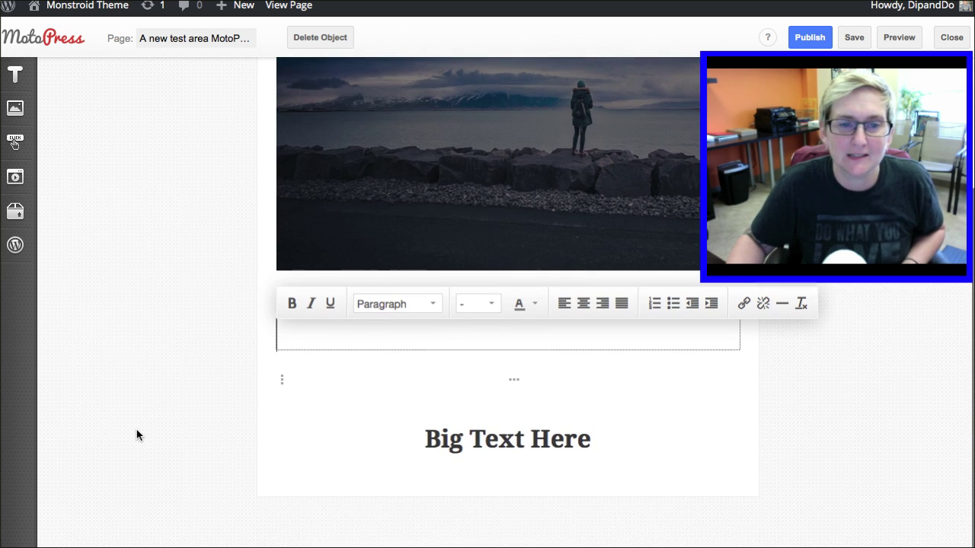
pyautogui.scroll(2, 137, 435)
pyautogui.click(355, 424)
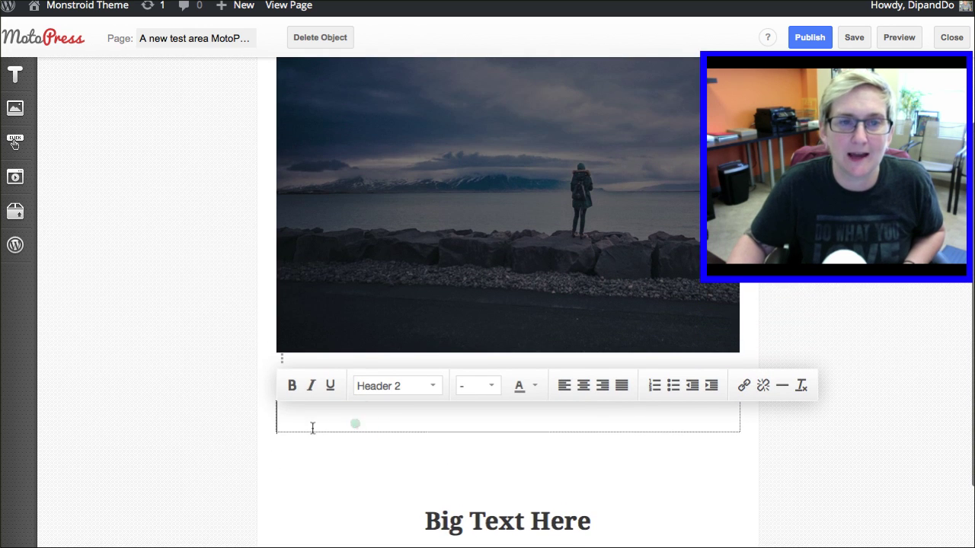
pyautogui.click(311, 38)
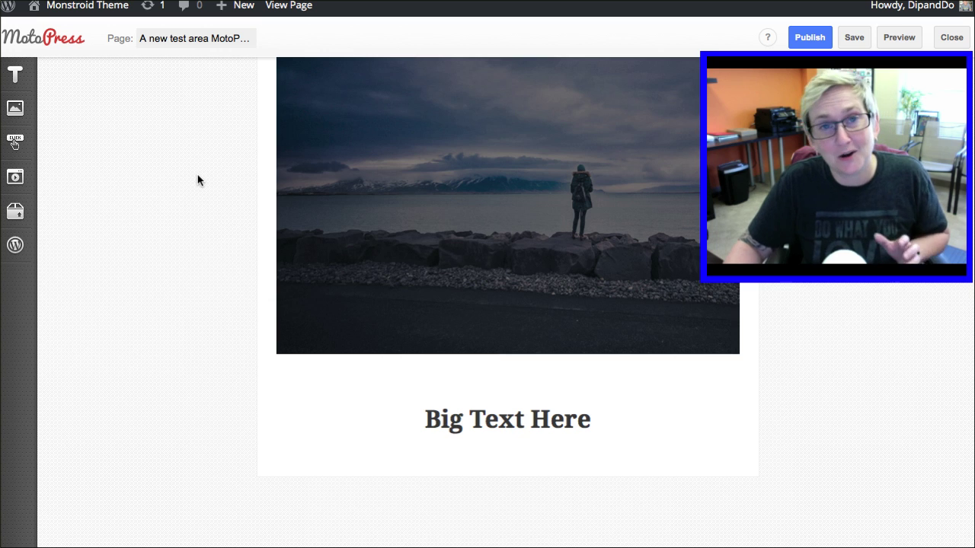
pyautogui.scroll(2, 199, 182)
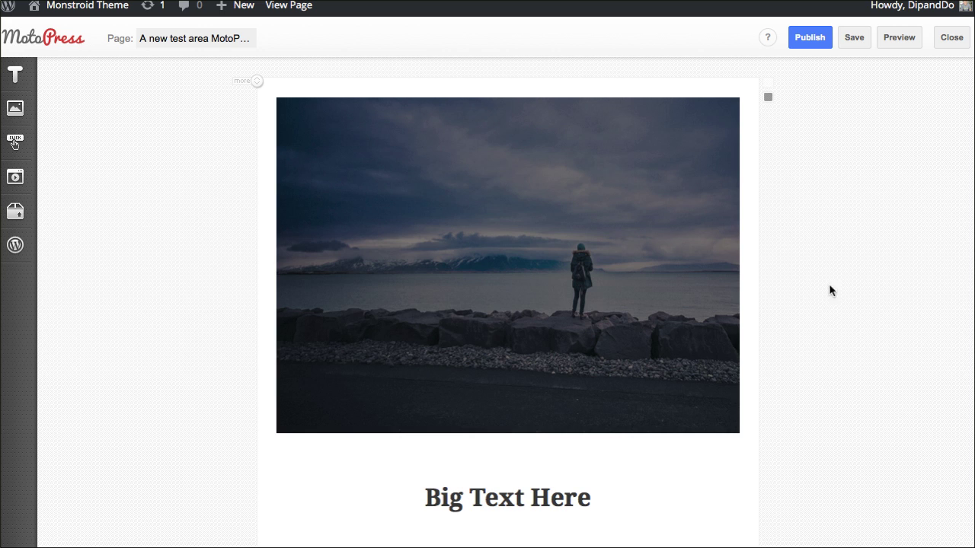
pyautogui.scroll(-2, 829, 326)
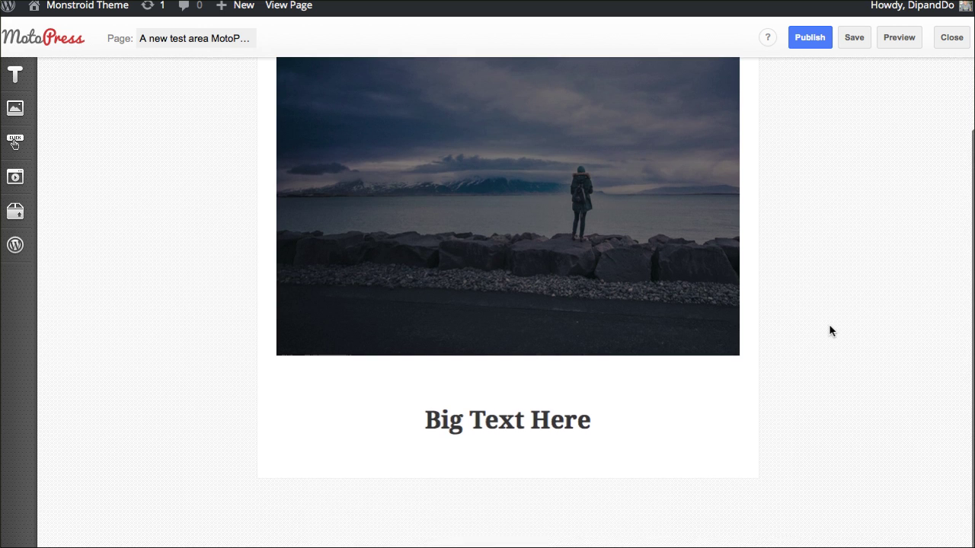
pyautogui.scroll(2, 830, 326)
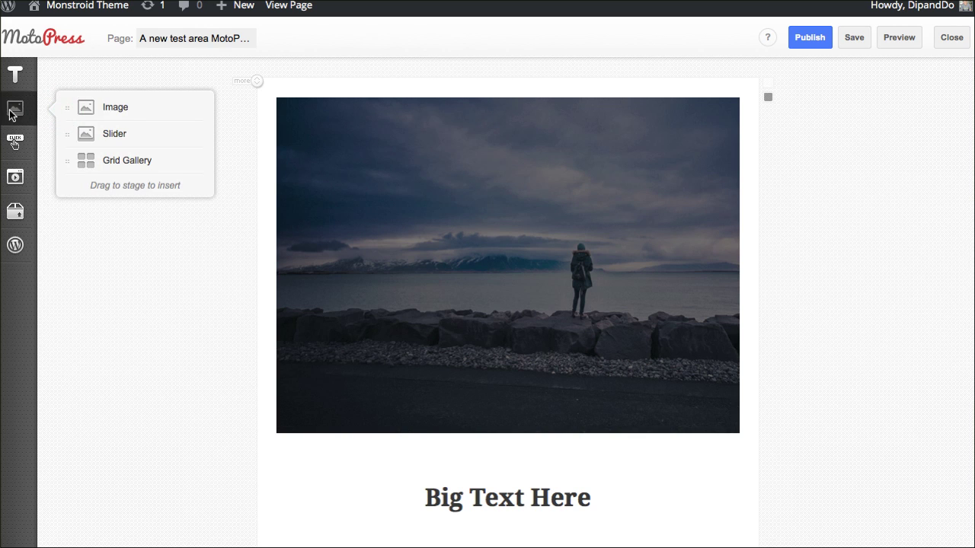
pyautogui.moveTo(19, 108)
pyautogui.moveTo(17, 76)
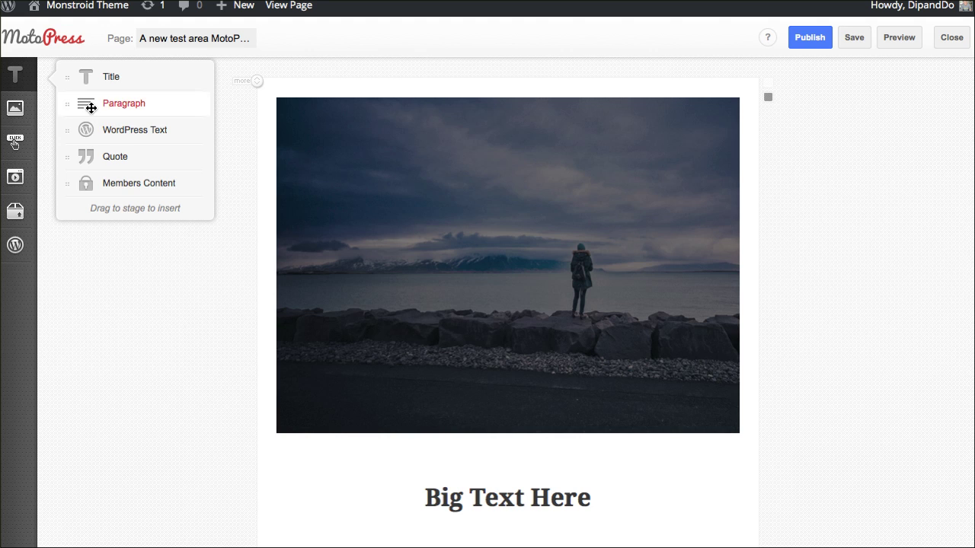
# Insert a Paragraph under the heading and paste its sample sentence three more times
pyautogui.moveTo(93, 103); pyautogui.dragTo(284, 467)
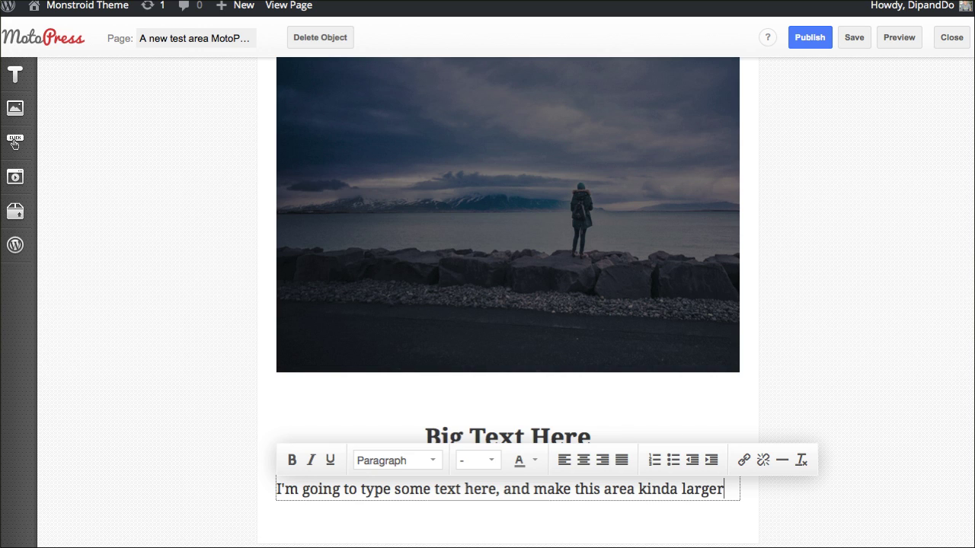
pyautogui.write('with more text here.')
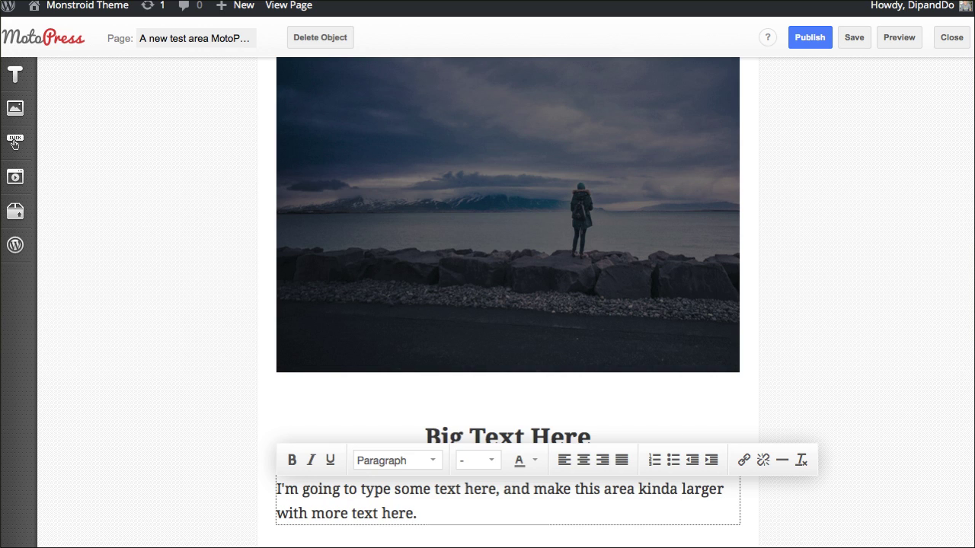
pyautogui.hotkey('ctrl', 'a')
pyautogui.hotkey('ctrl', 'c')
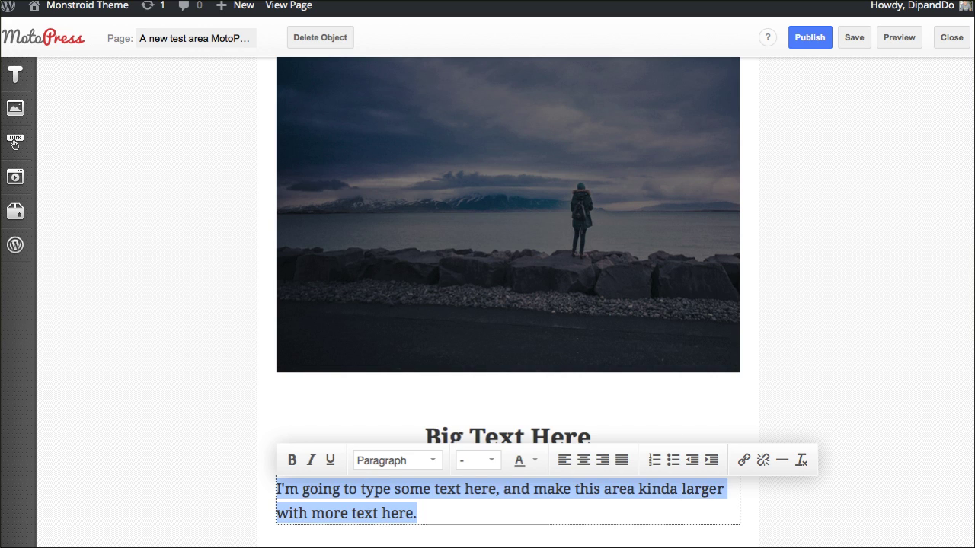
pyautogui.press('Right')
pyautogui.hotkey('ctrl', 'v')
pyautogui.hotkey('ctrl', 'v')
pyautogui.hotkey('ctrl', 'v')
pyautogui.hotkey('ctrl', 'v')
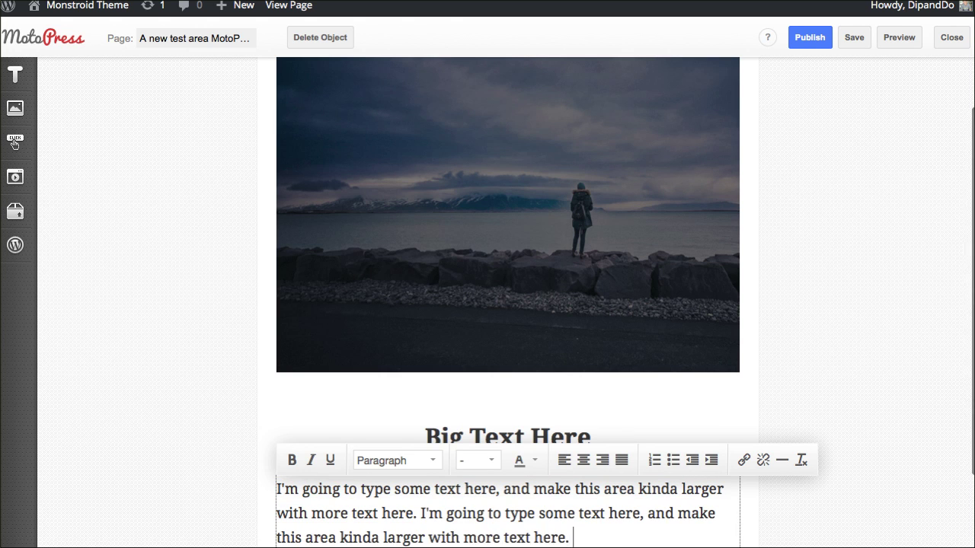
pyautogui.hotkey('ctrl', 'v')
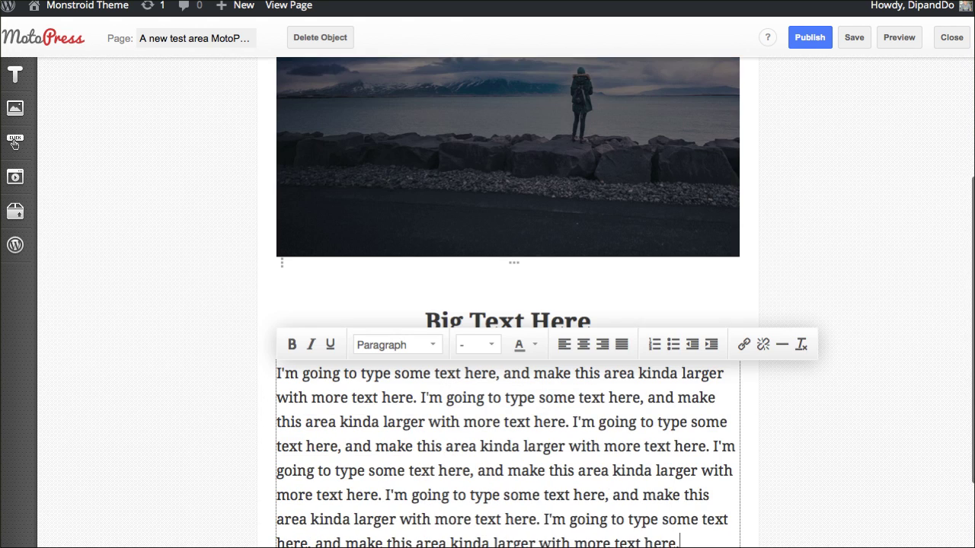
pyautogui.hotkey('ctrl', 'v')
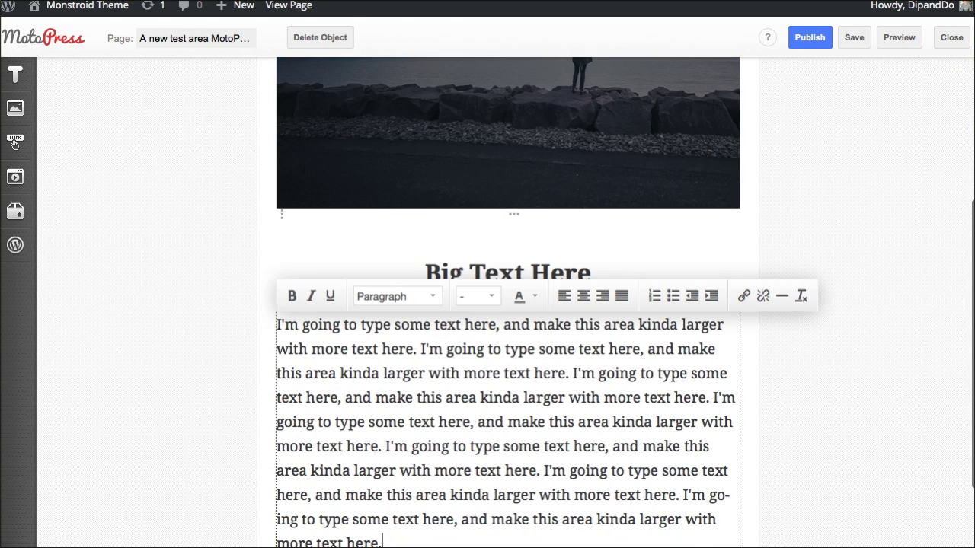
pyautogui.click(196, 276)
pyautogui.scroll(-3, 181, 272)
pyautogui.scroll(5, 180, 272)
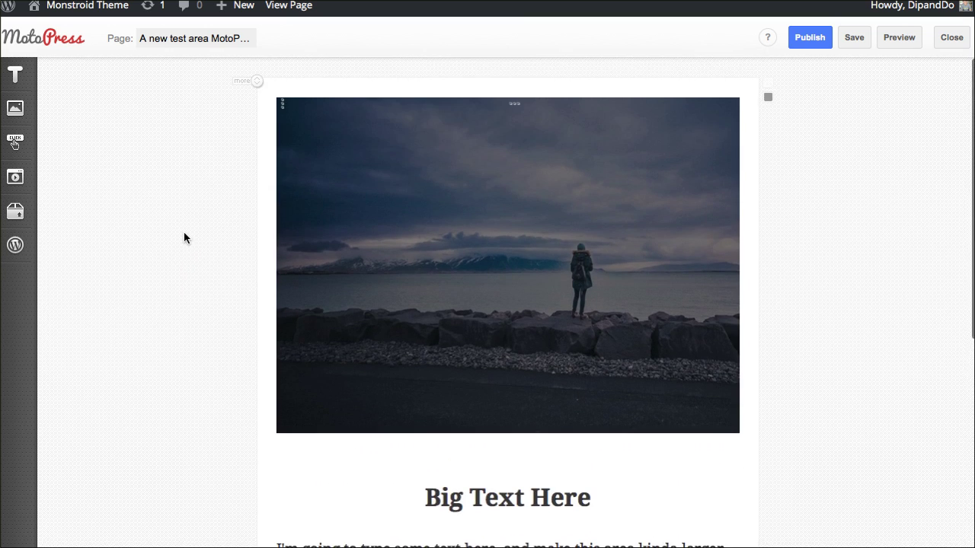
pyautogui.scroll(-5, 184, 232)
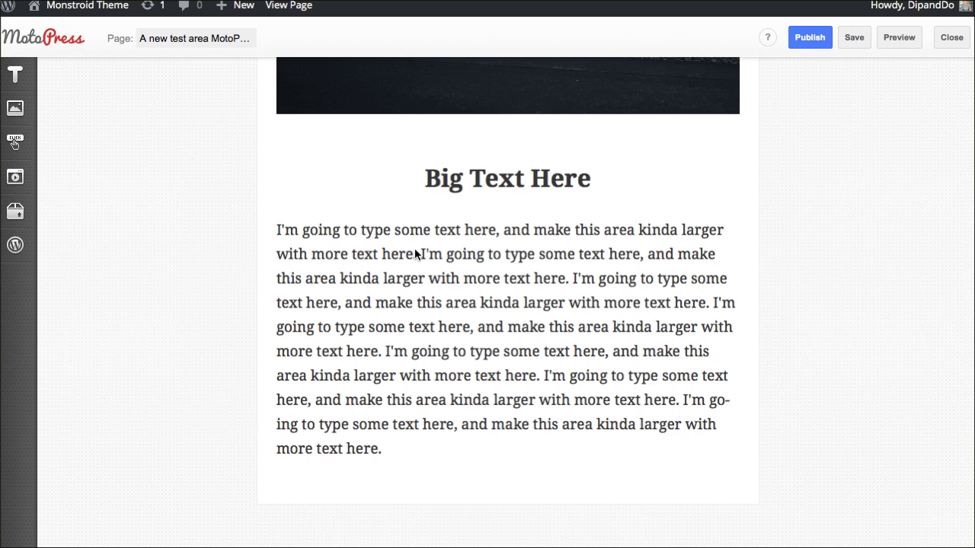
# Add a Paragraph in a new left column and paste the sample sentence into it repeatedly
pyautogui.moveTo(19, 82)
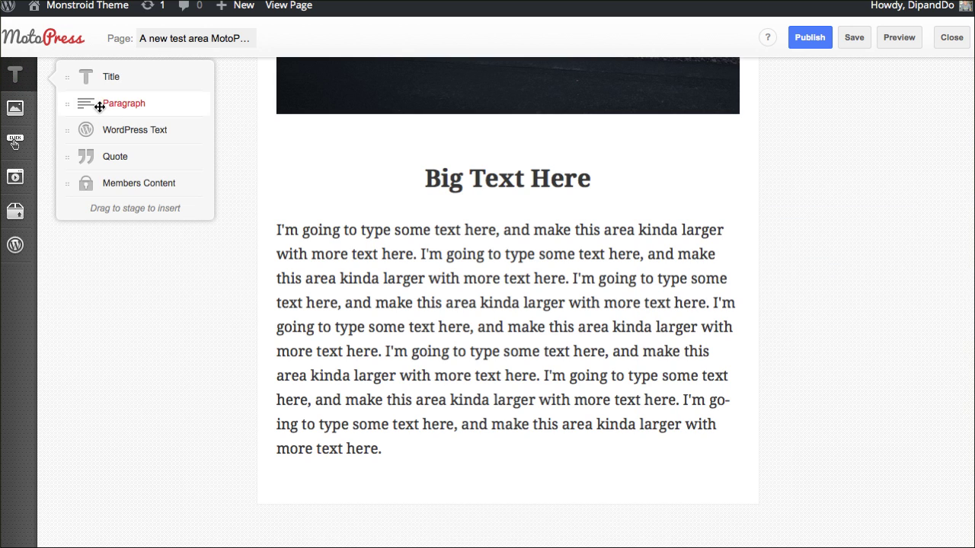
pyautogui.moveTo(99, 102); pyautogui.dragTo(200, 308)
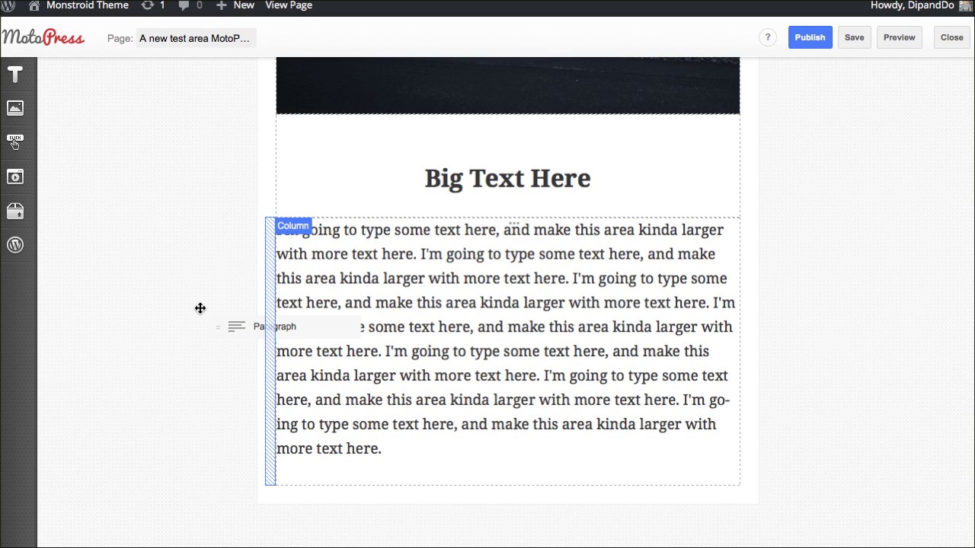
pyautogui.moveTo(199, 306); pyautogui.dragTo(199, 306)
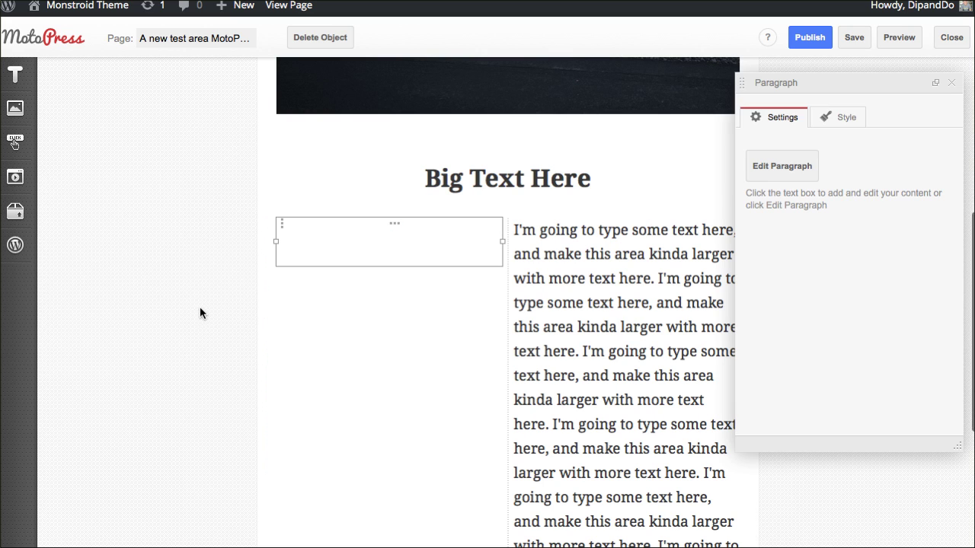
pyautogui.press('super+v')
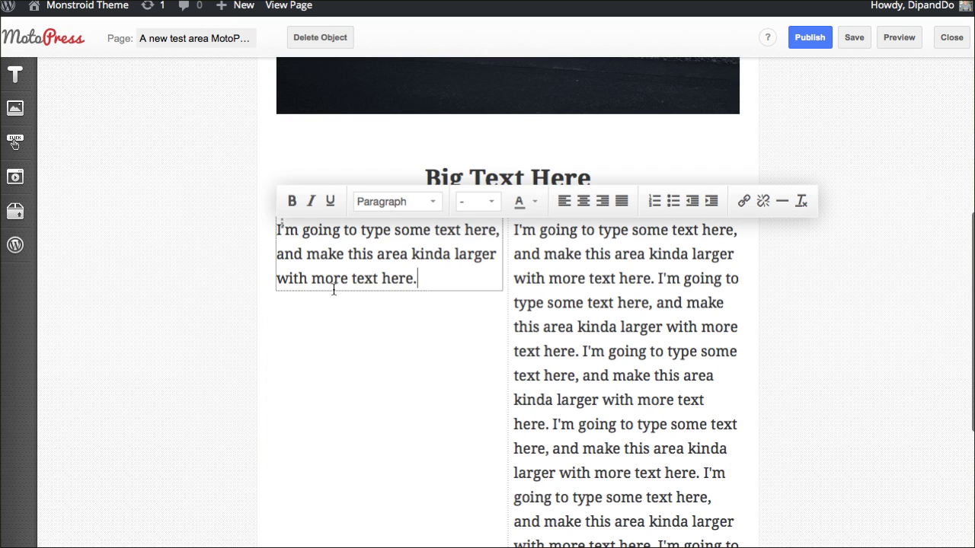
pyautogui.press('super+v')
pyautogui.press('super+v')
pyautogui.press('super+v')
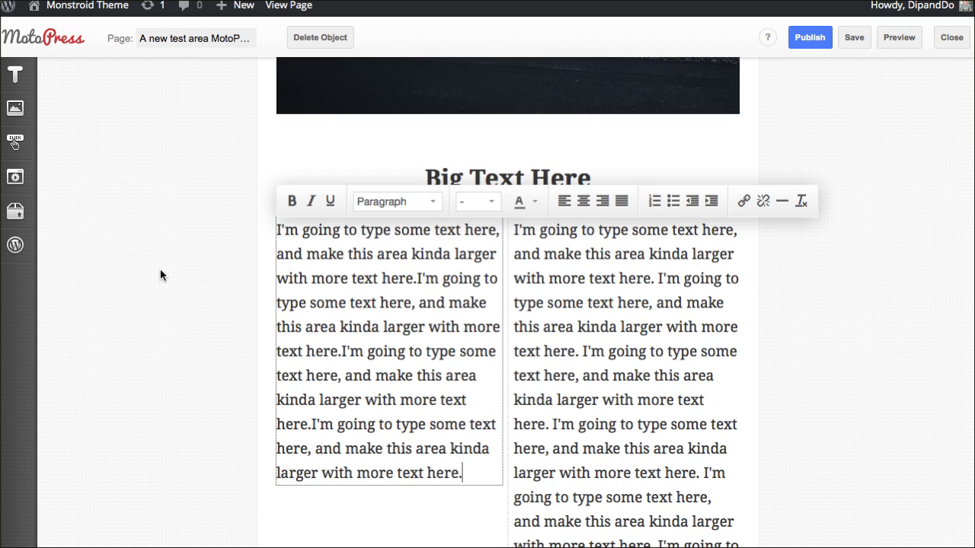
pyautogui.click(182, 273)
pyautogui.scroll(-3, 178, 259)
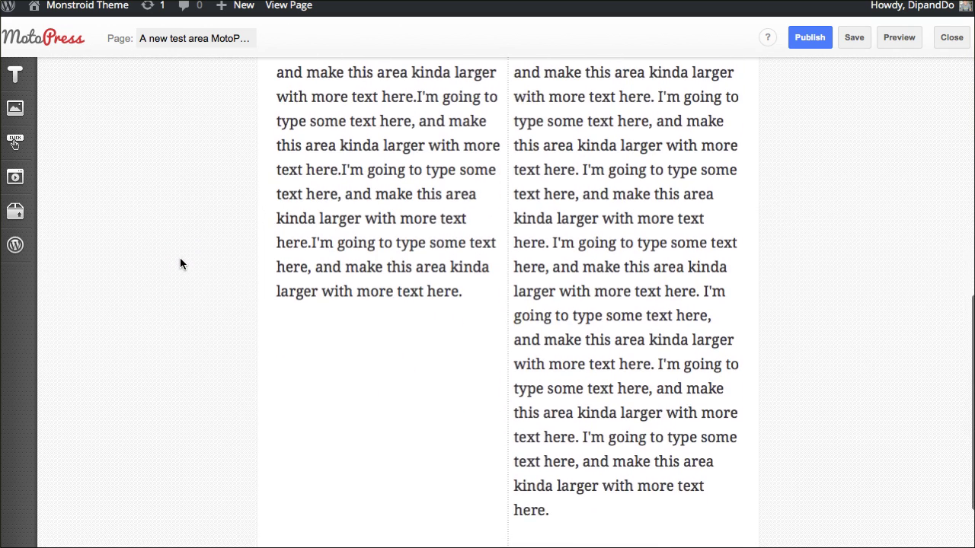
pyautogui.scroll(3, 179, 259)
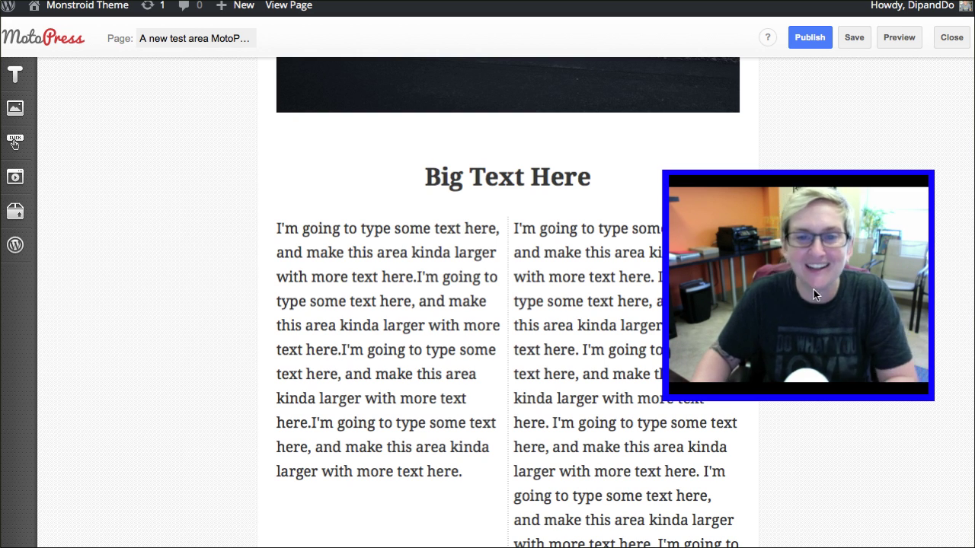
pyautogui.click(502, 349)
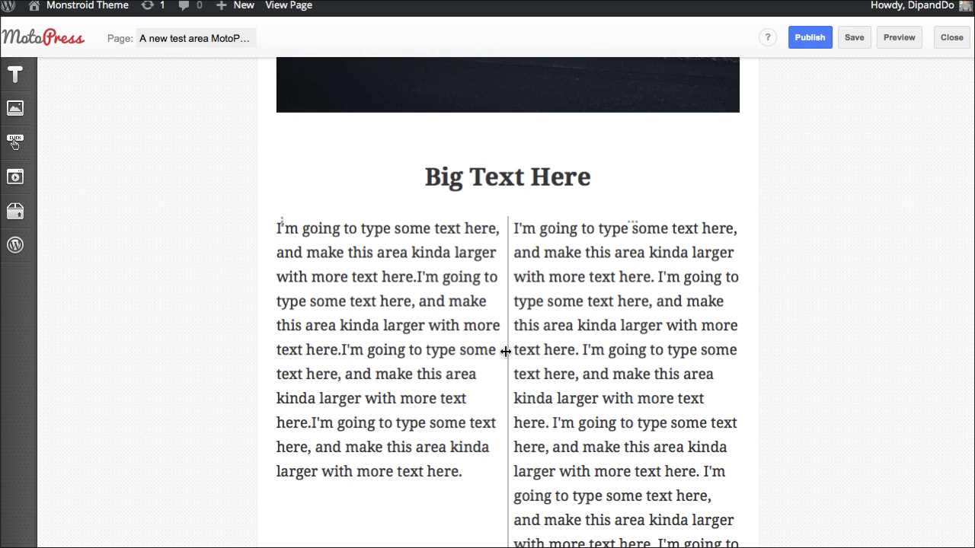
# Drag the column divider rightward so the left text column is wider than the right
pyautogui.moveTo(507, 351); pyautogui.dragTo(548, 355)
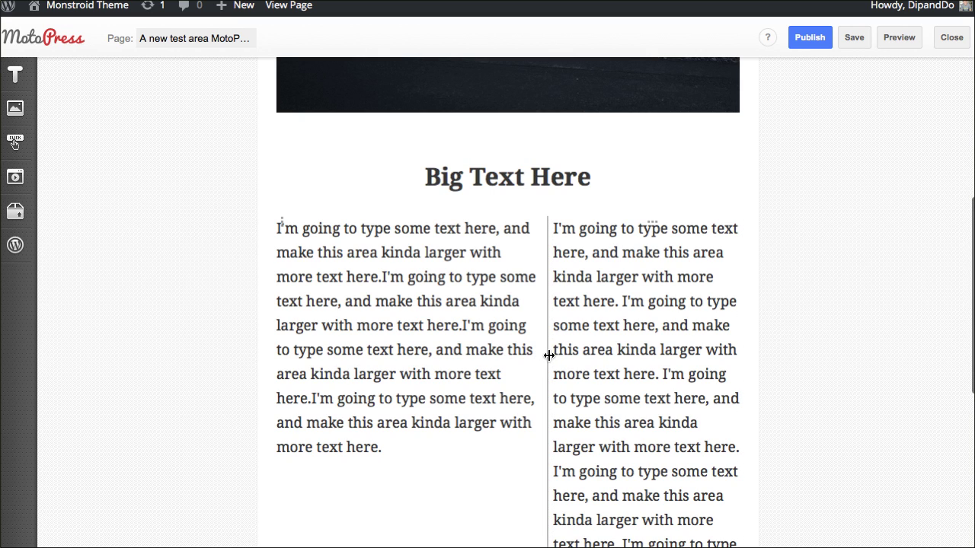
pyautogui.click(548, 355)
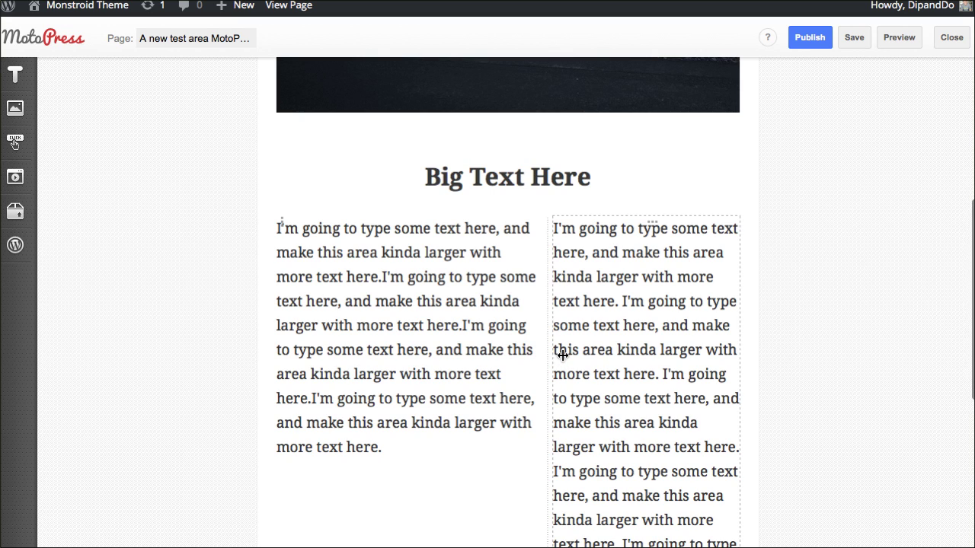
pyautogui.click(807, 356)
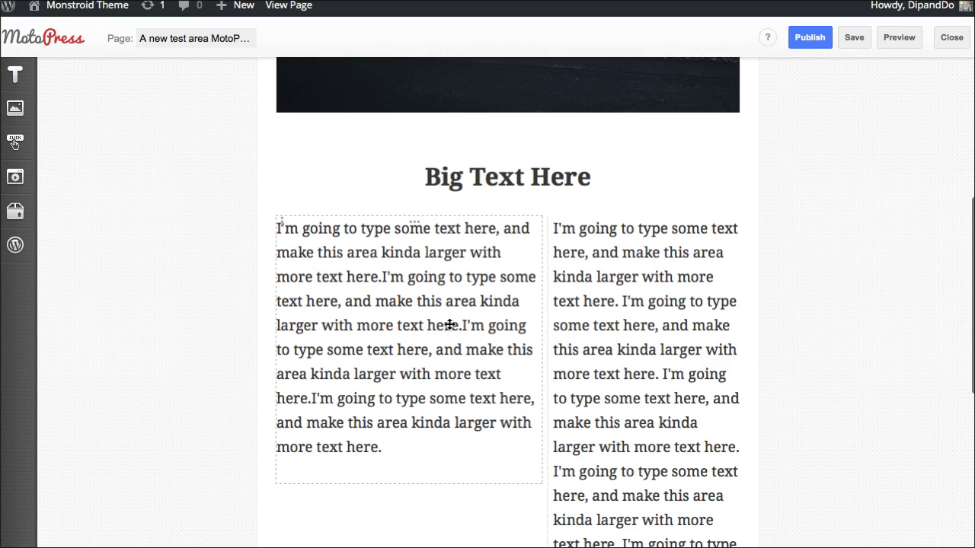
pyautogui.scroll(-5, 206, 296)
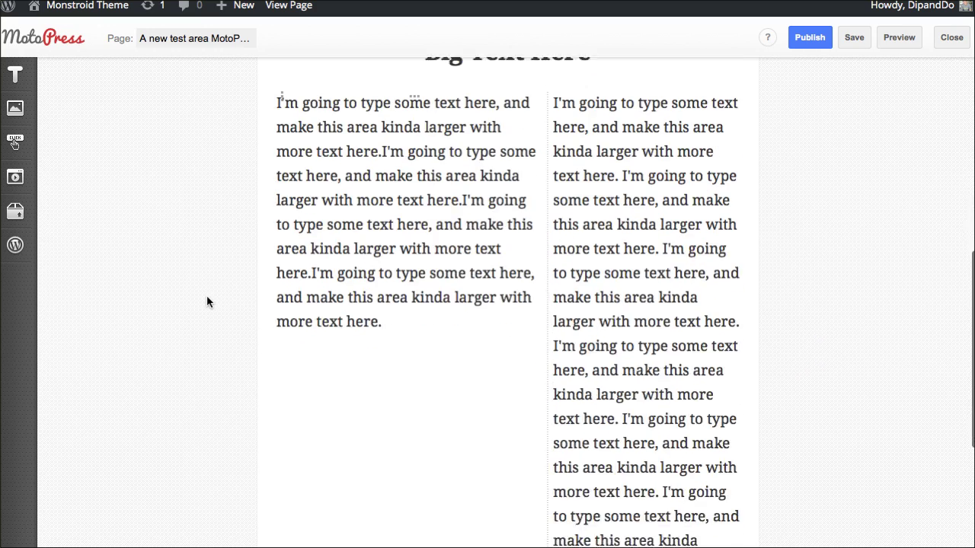
pyautogui.scroll(8, 208, 295)
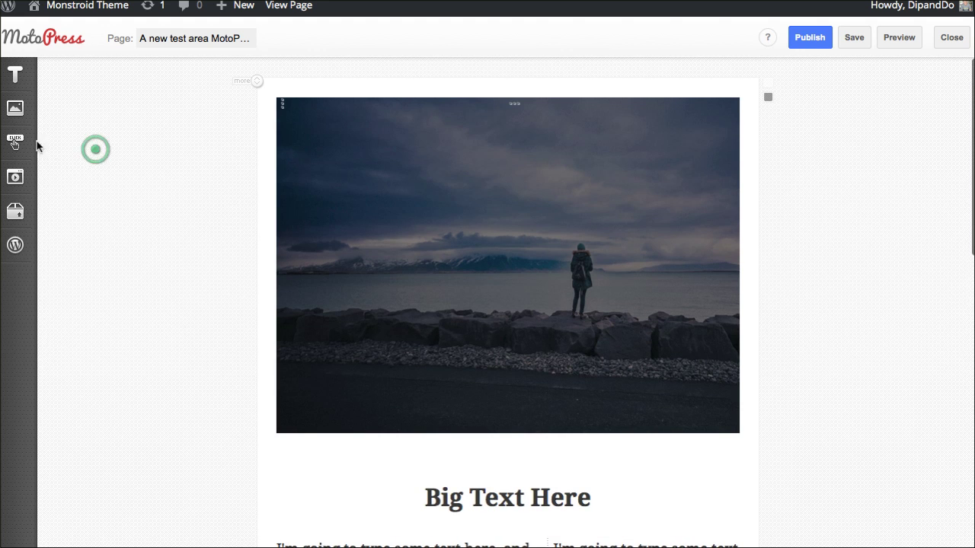
# Insert a Quote below the image reading 'Loving me some MotoPress', cited to WebTegrity
pyautogui.moveTo(27, 145)
pyautogui.moveTo(17, 84)
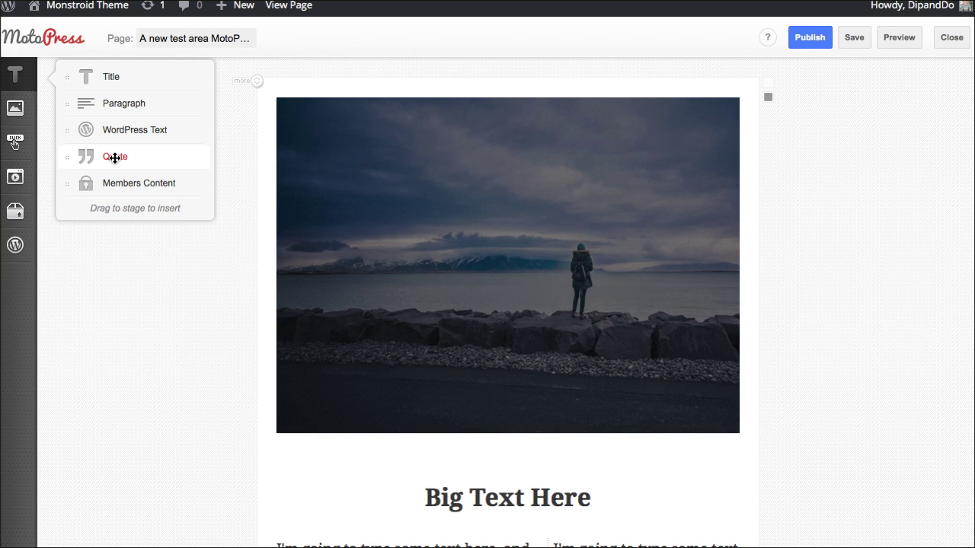
pyautogui.moveTo(114, 160); pyautogui.dragTo(379, 434)
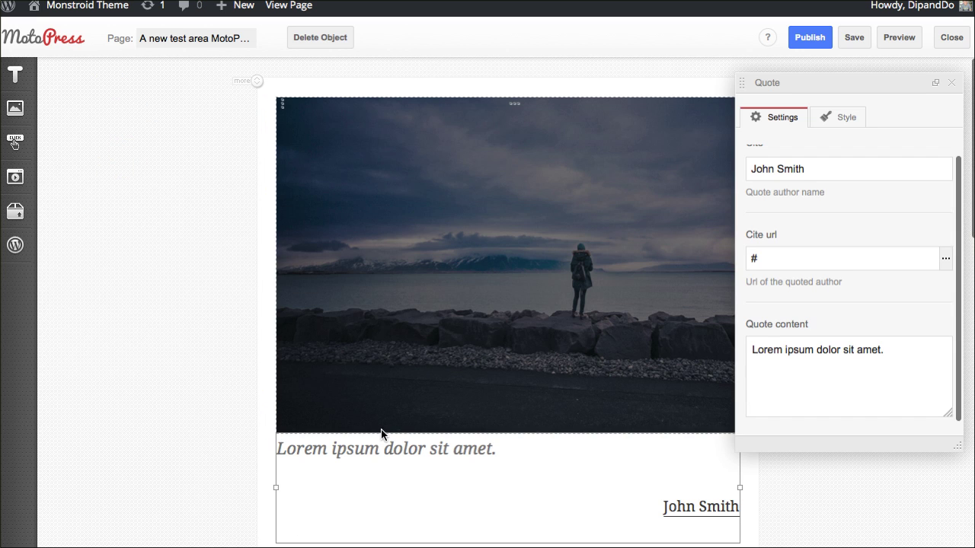
pyautogui.tripleClick(881, 356)
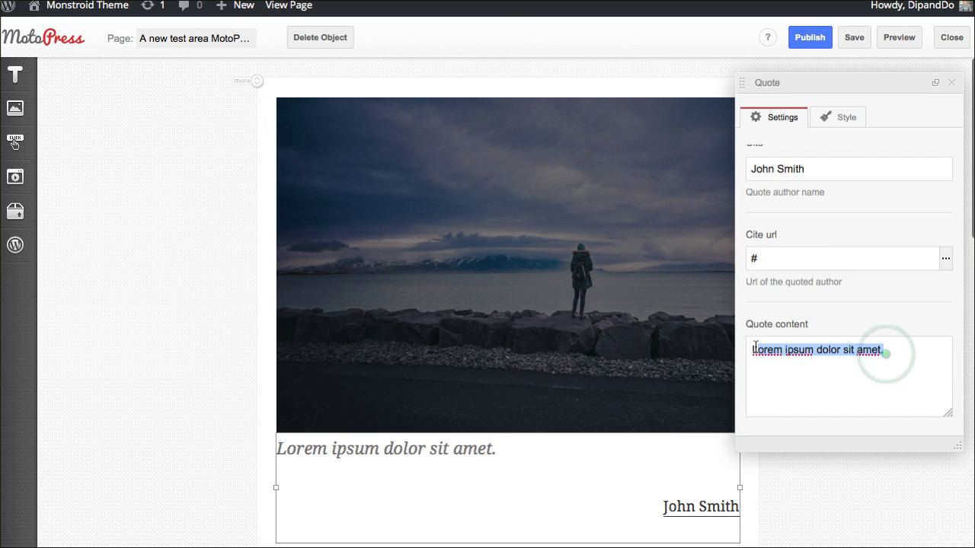
pyautogui.write('Loving me some MotoPress')
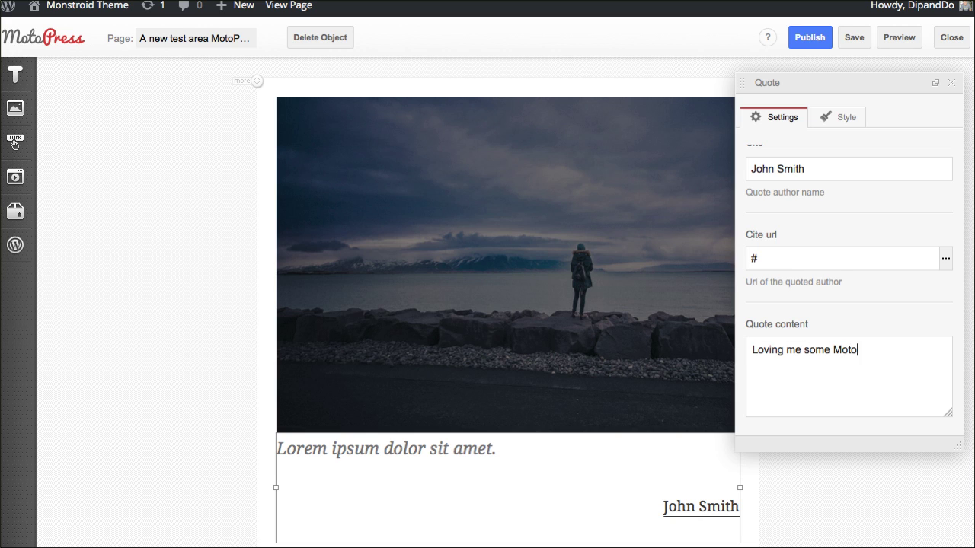
pyautogui.tripleClick(820, 170)
pyautogui.write('WebTegrity')
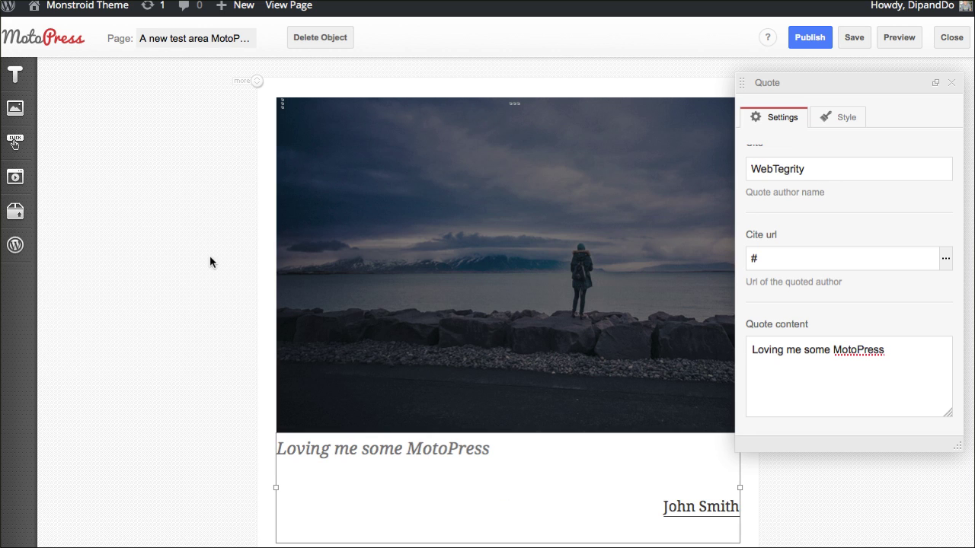
# Review the live page's photo, quote and columns, then narrow the window to mobile width
pyautogui.click(209, 234)
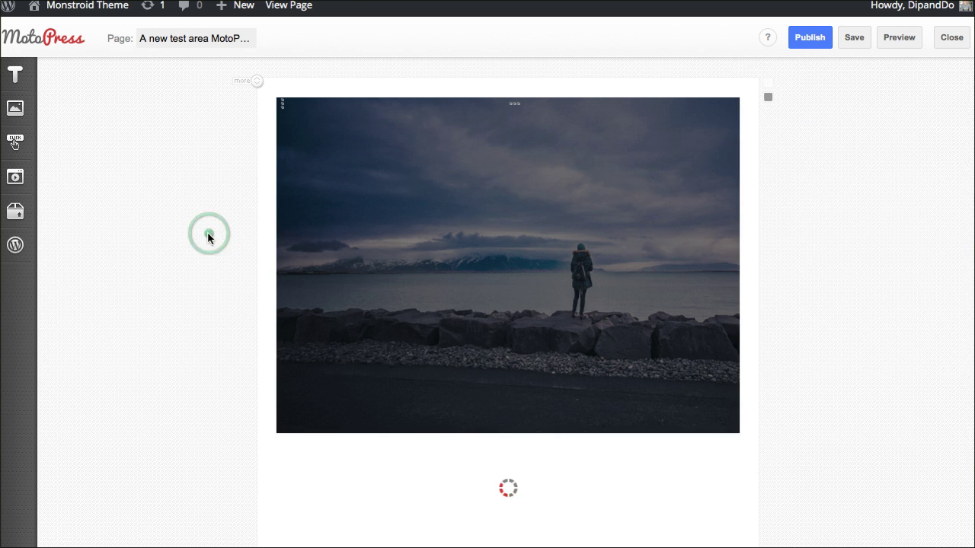
pyautogui.scroll(-3, 519, 395)
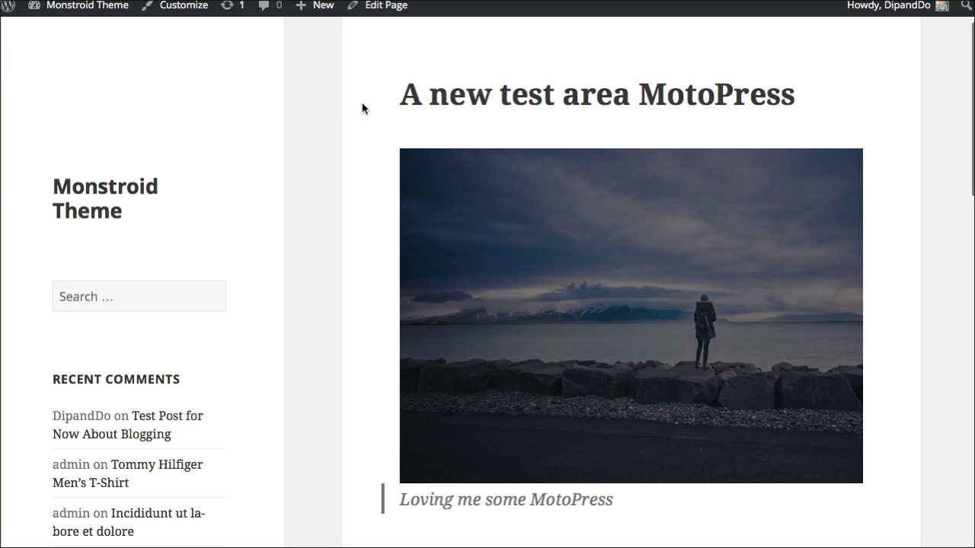
pyautogui.scroll(-5, 362, 108)
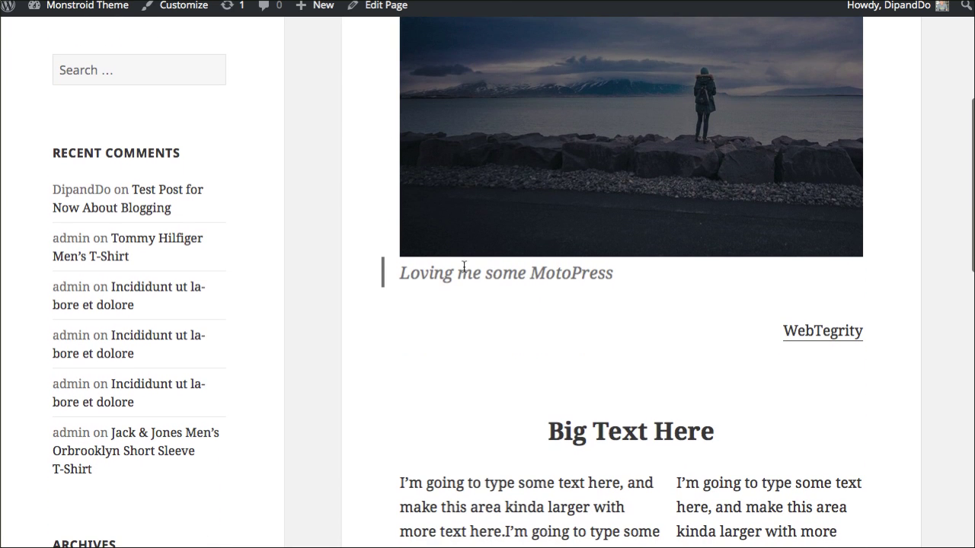
pyautogui.scroll(-3, 369, 251)
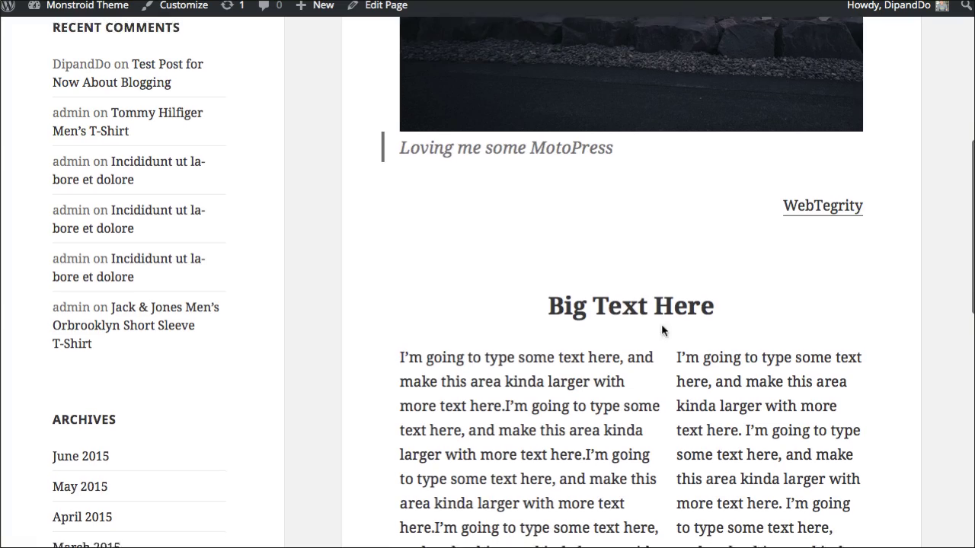
pyautogui.scroll(-12, 641, 306)
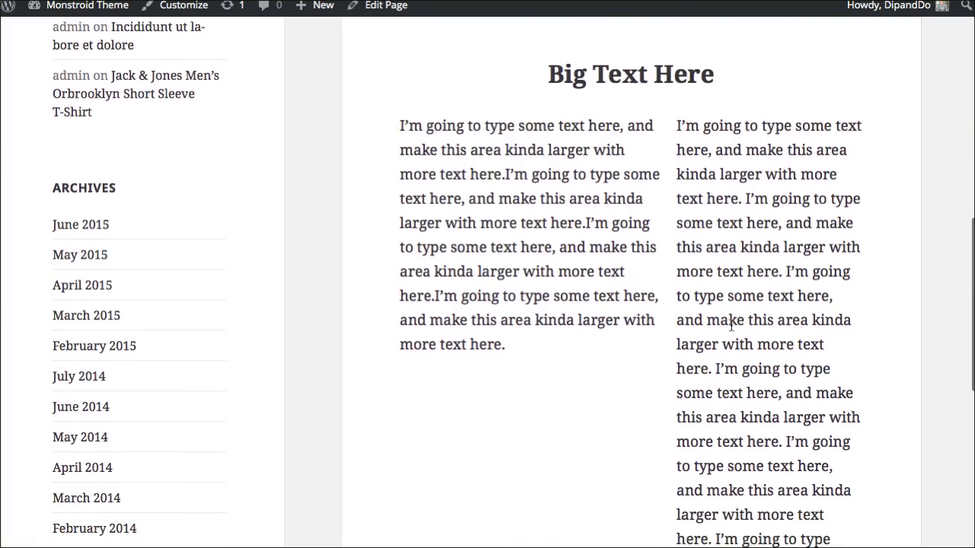
pyautogui.scroll(20, 777, 328)
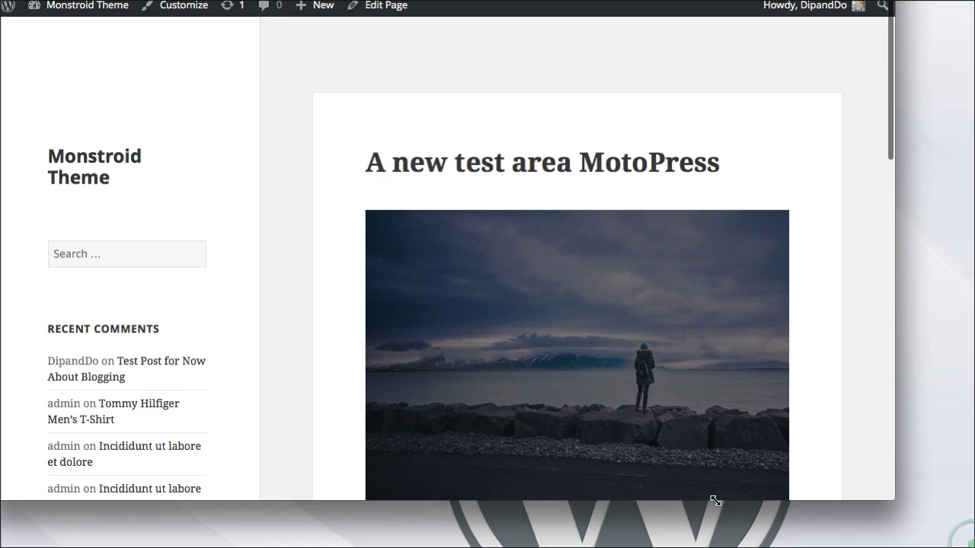
pyautogui.moveTo(711, 500); pyautogui.dragTo(210, 532)
# Narrow the browser to mobile width to see the columns stack, then restore it to full screen
pyautogui.scroll(-10, 185, 462)
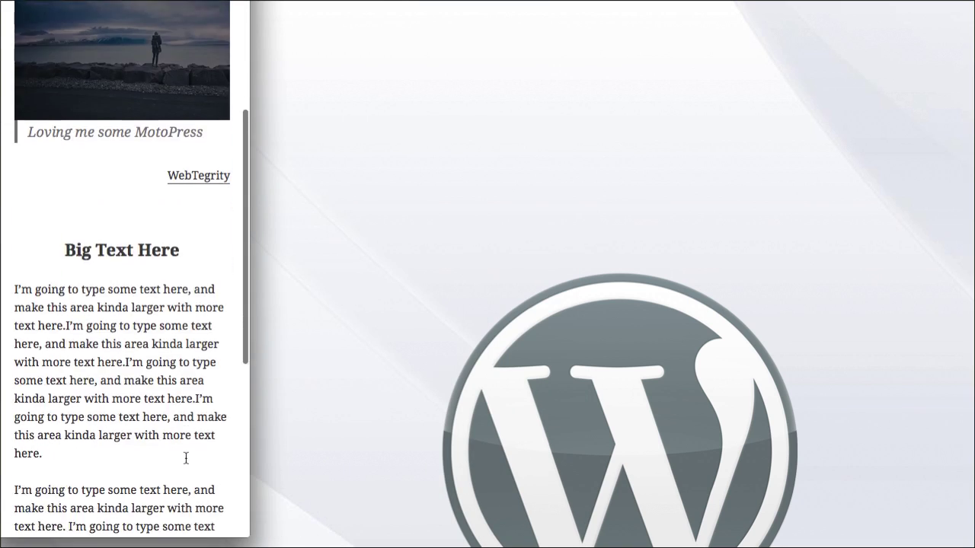
pyautogui.scroll(4, 186, 463)
pyautogui.scroll(6, 186, 462)
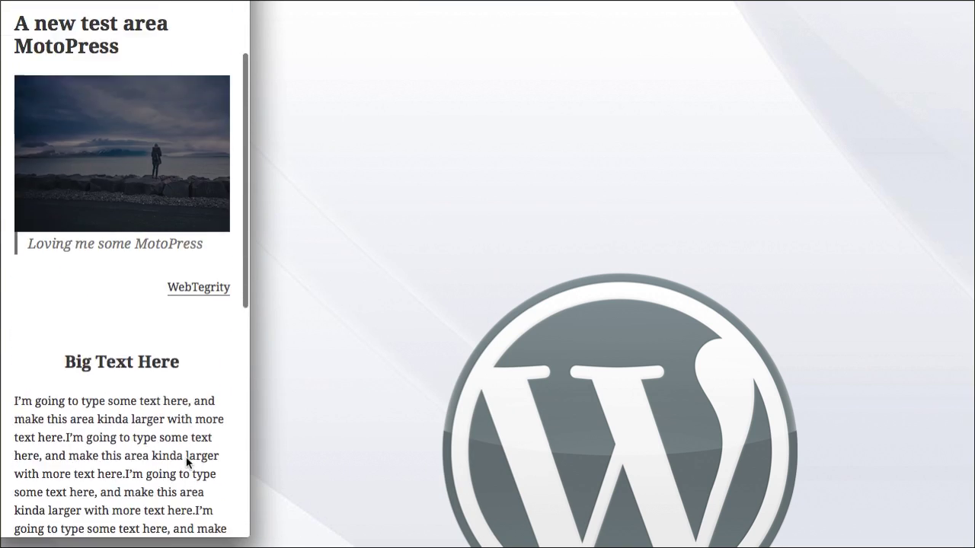
pyautogui.moveTo(244, 531); pyautogui.dragTo(287, 539)
pyautogui.press('super+alt+f')
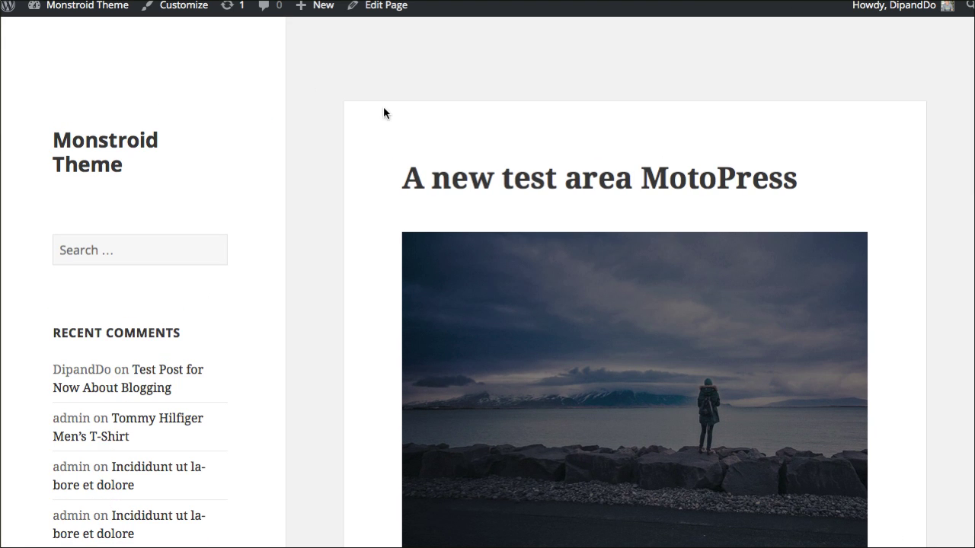
pyautogui.scroll(-5, 366, 137)
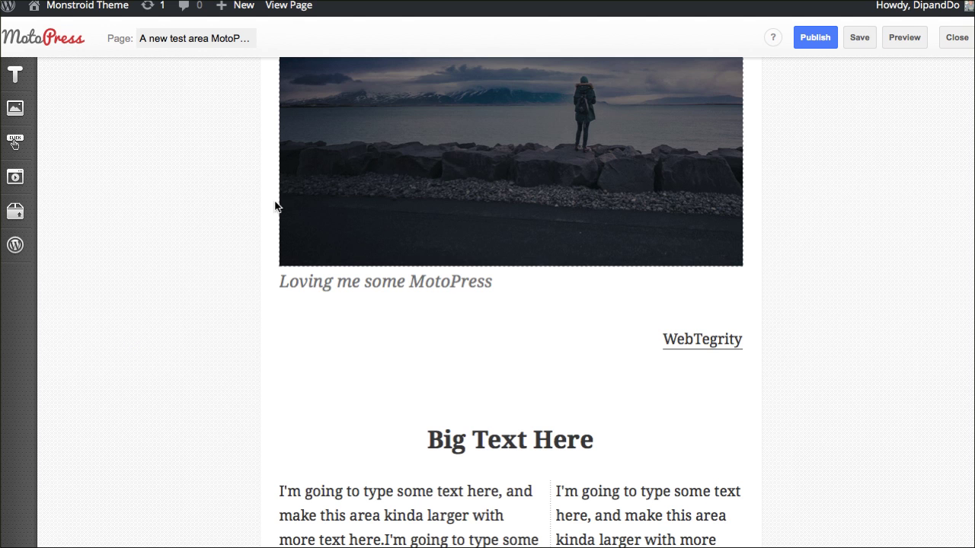
# Insert a Space element below the header image with its bottom margin set to 50
pyautogui.click(16, 74)
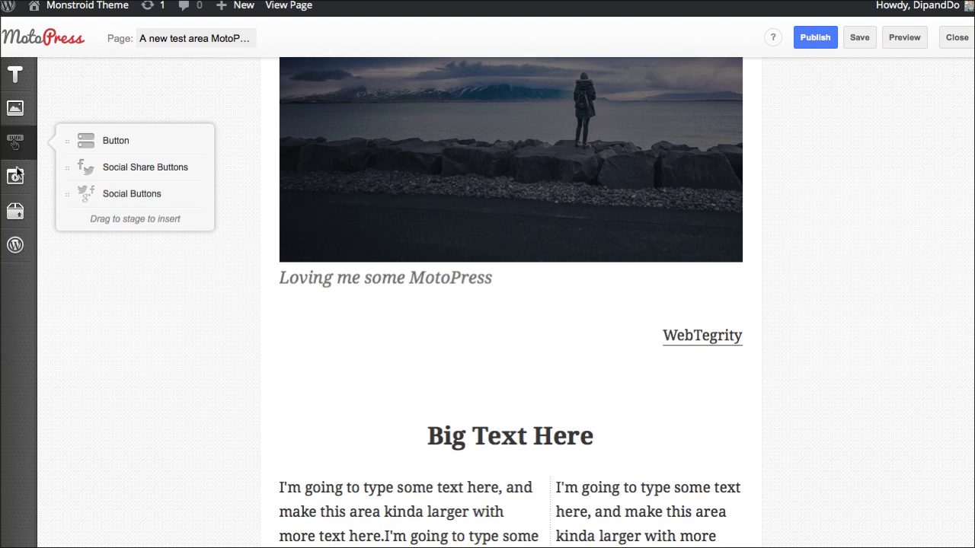
pyautogui.moveTo(17, 177)
pyautogui.moveTo(15, 211)
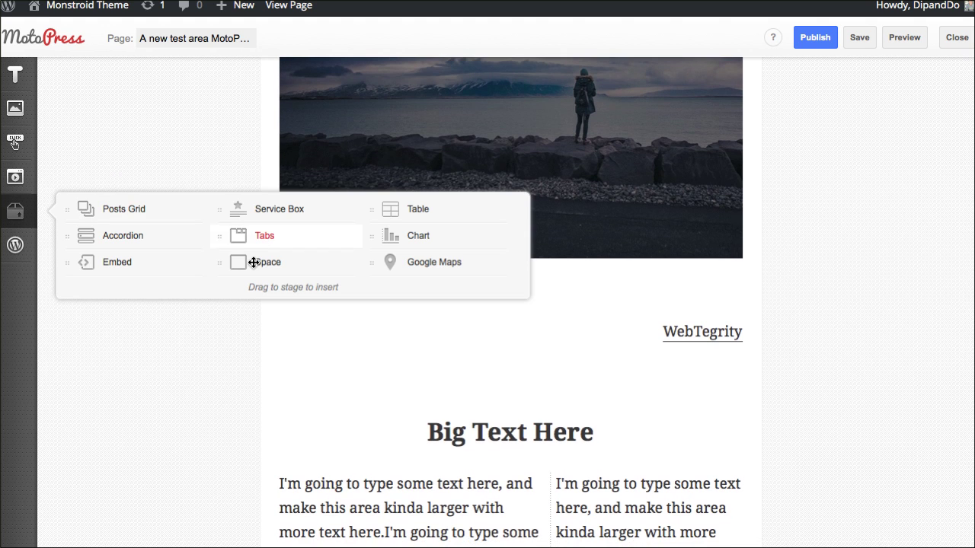
pyautogui.scroll(-1, 253, 267)
pyautogui.moveTo(252, 264); pyautogui.dragTo(396, 253)
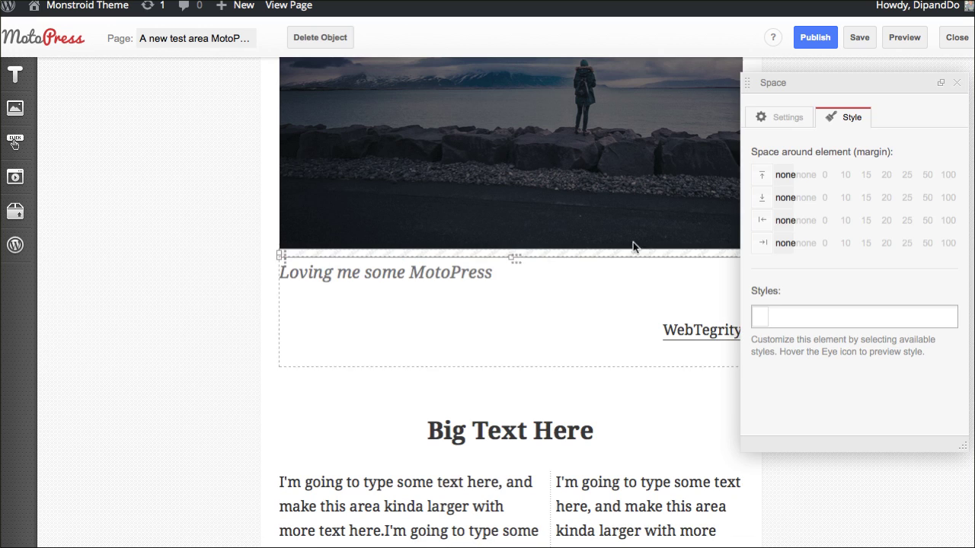
pyautogui.click(929, 199)
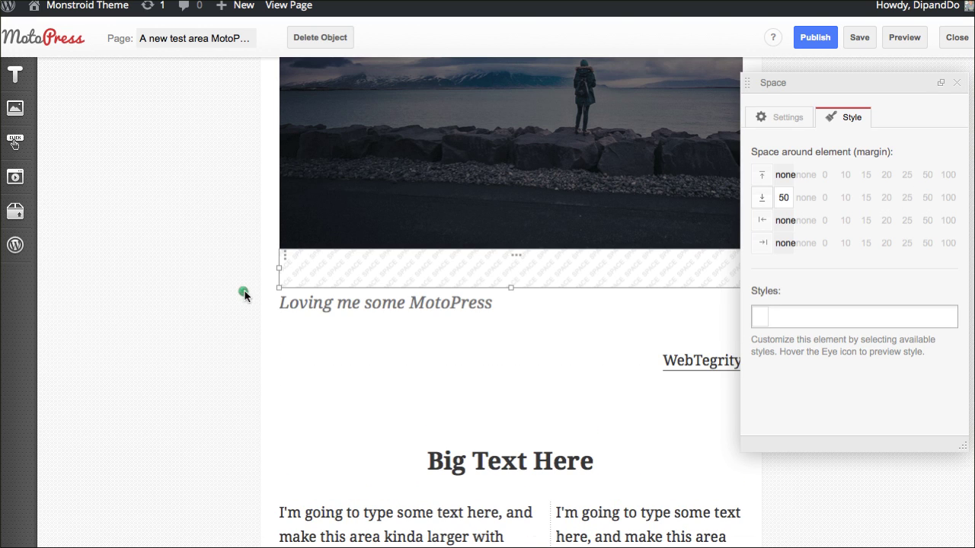
pyautogui.click(244, 292)
pyautogui.scroll(-10, 131, 221)
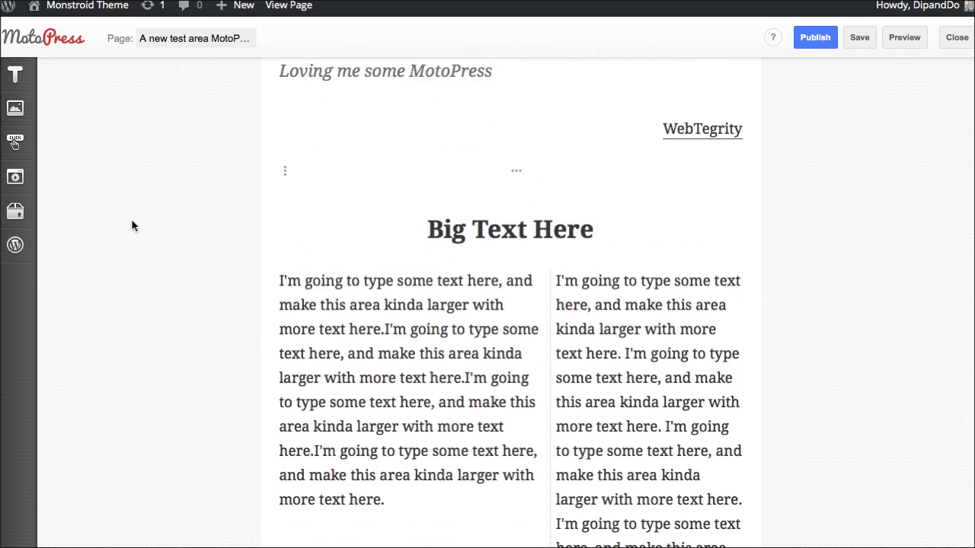
pyautogui.scroll(-1, 157, 218)
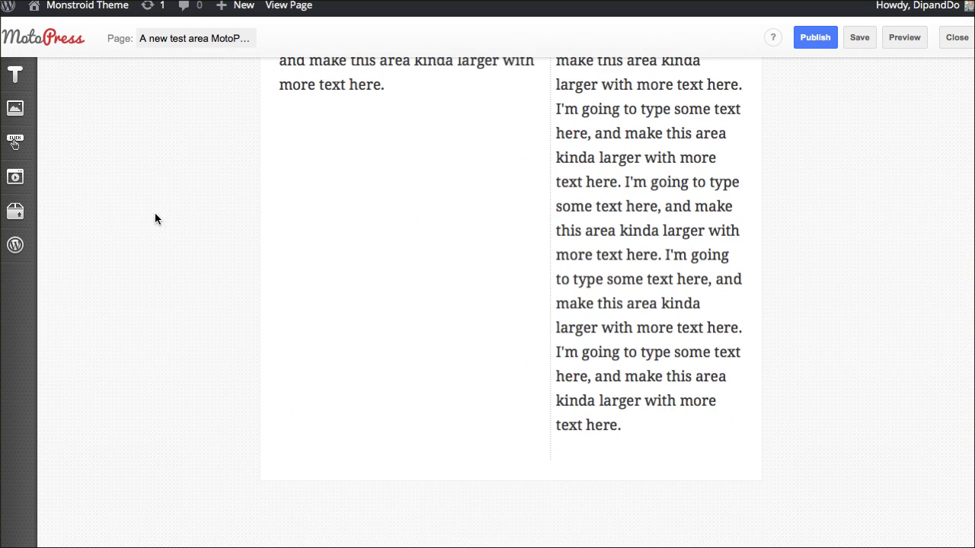
# Place a Tabs widget below the two text columns and expand its tab settings
pyautogui.moveTo(17, 186)
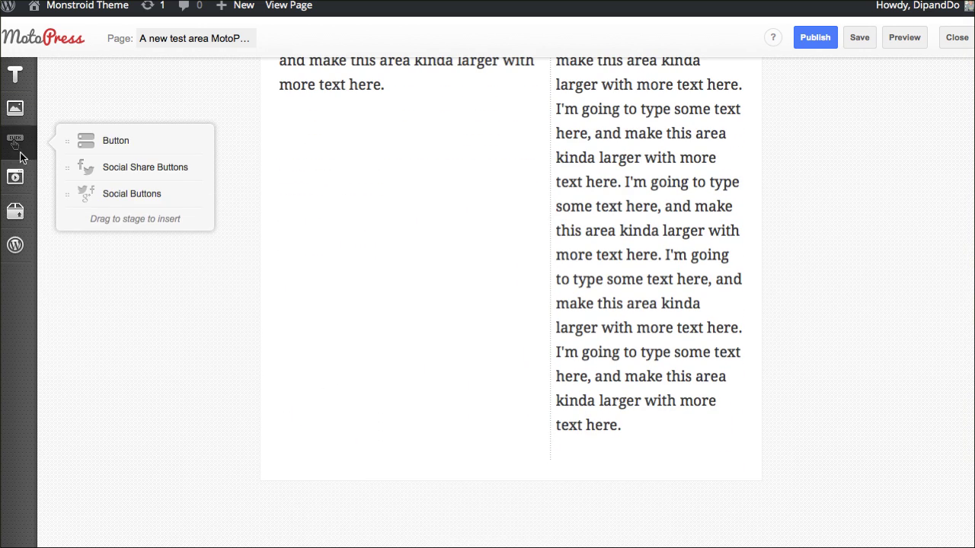
pyautogui.moveTo(17, 212)
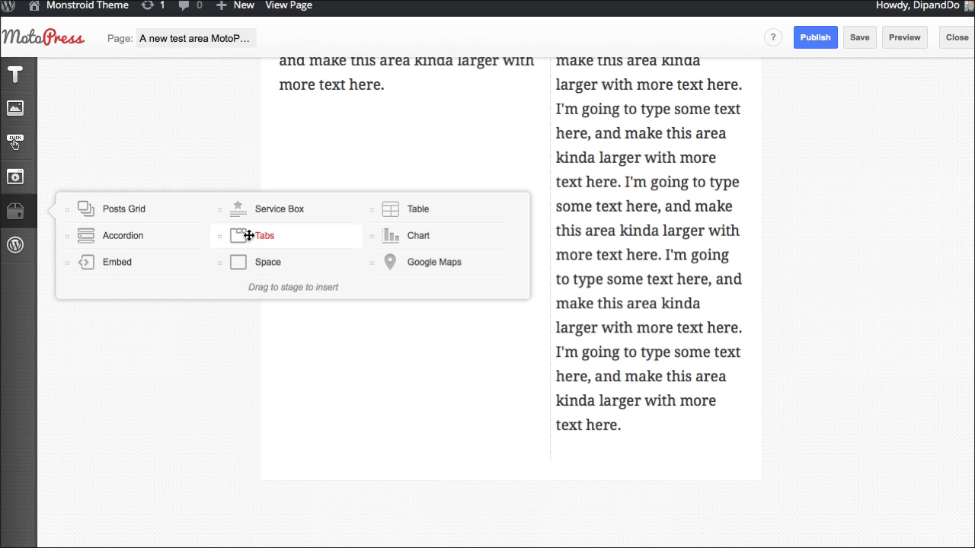
pyautogui.moveTo(246, 233); pyautogui.dragTo(460, 472)
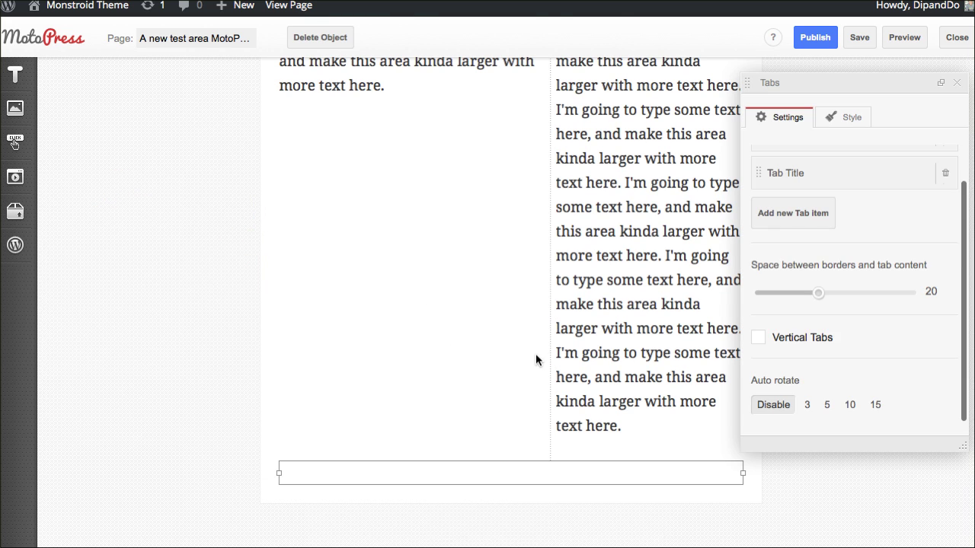
pyautogui.scroll(-3, 551, 381)
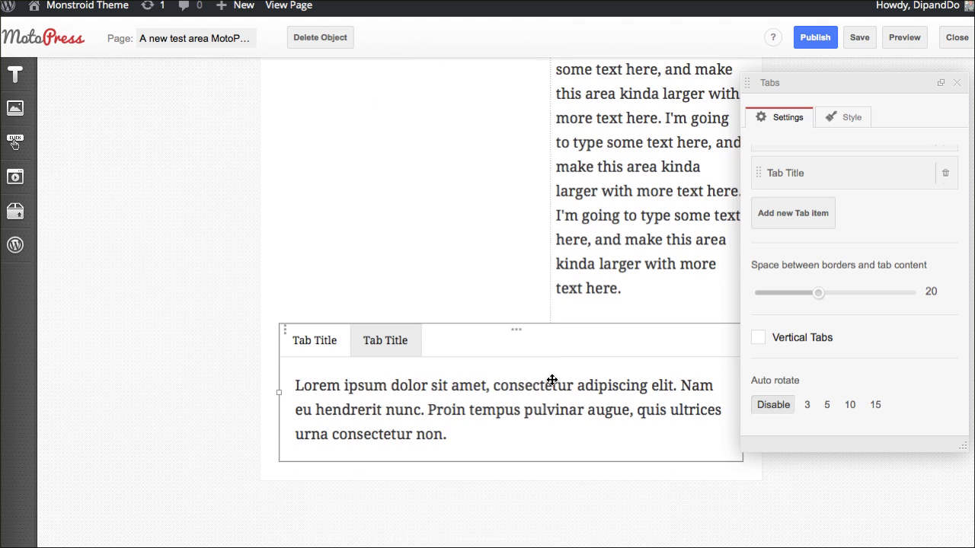
pyautogui.click(816, 171)
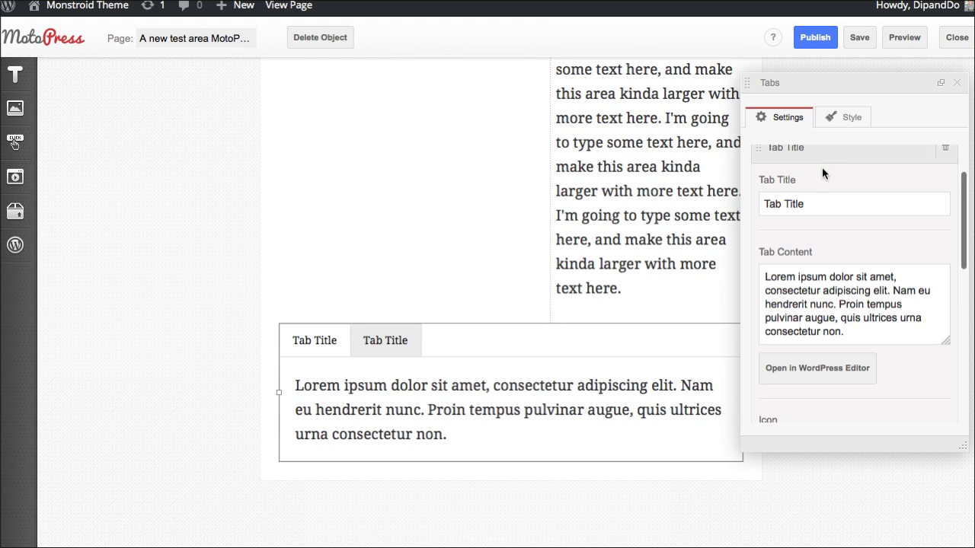
pyautogui.scroll(2, 820, 175)
# Rename the first tab to 'Services'
pyautogui.click(823, 169)
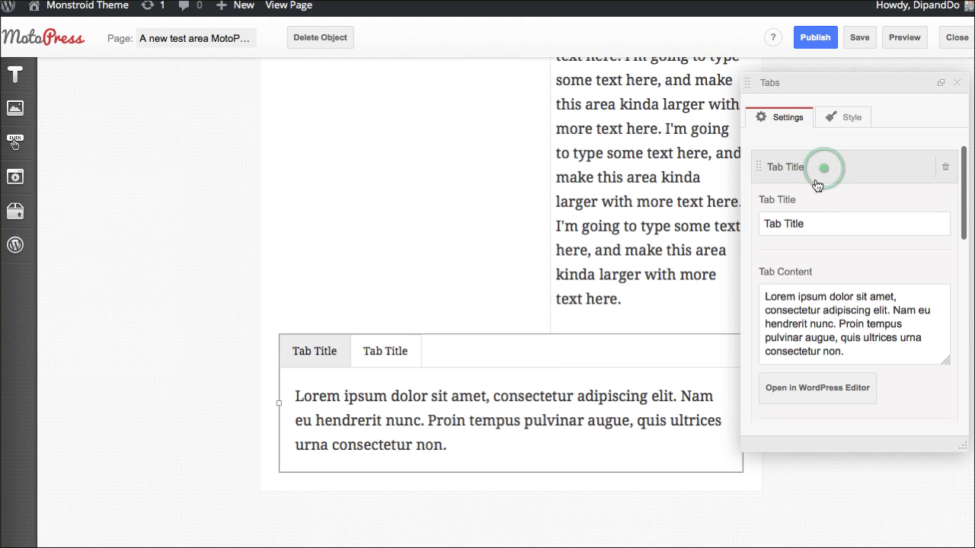
pyautogui.tripleClick(814, 223)
pyautogui.write('Services')
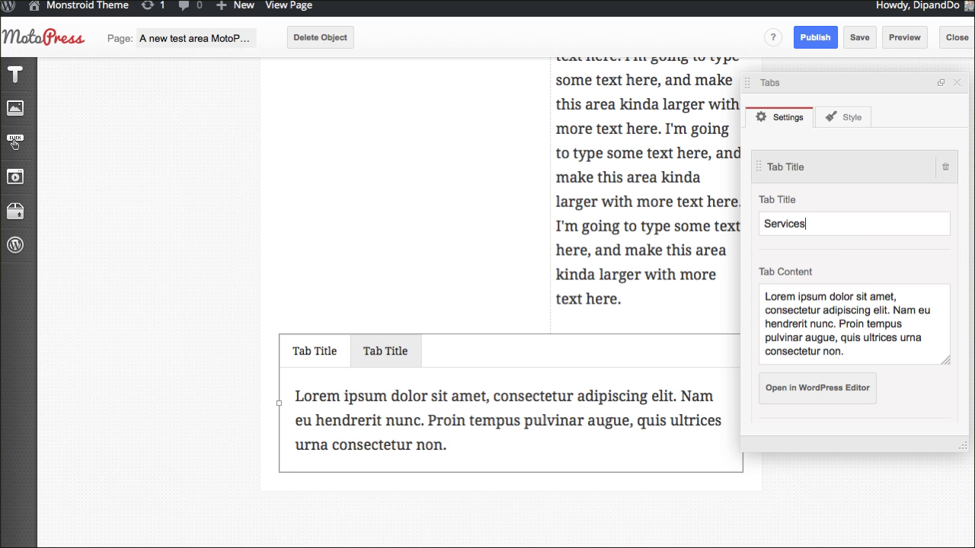
pyautogui.click(849, 329)
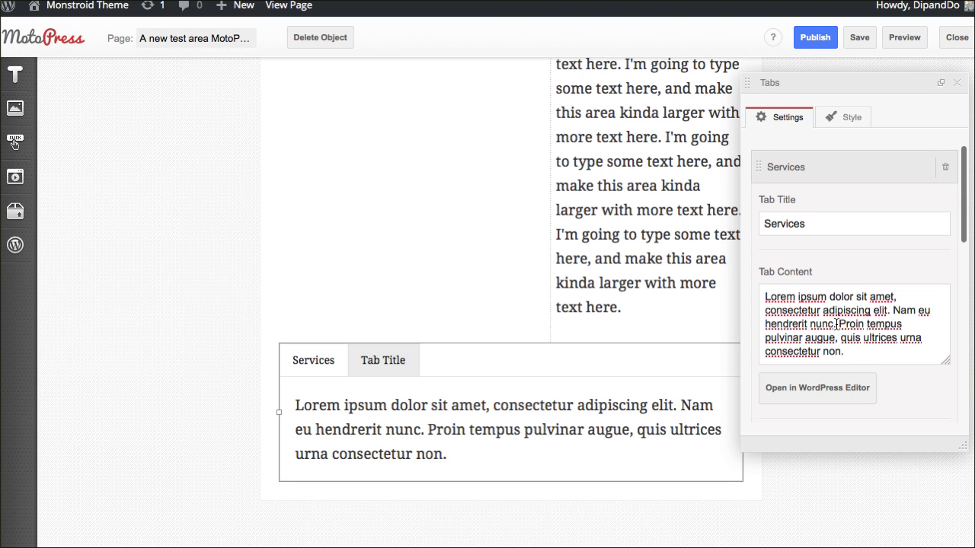
# Give the Services tab a list icon
pyautogui.scroll(-4, 843, 335)
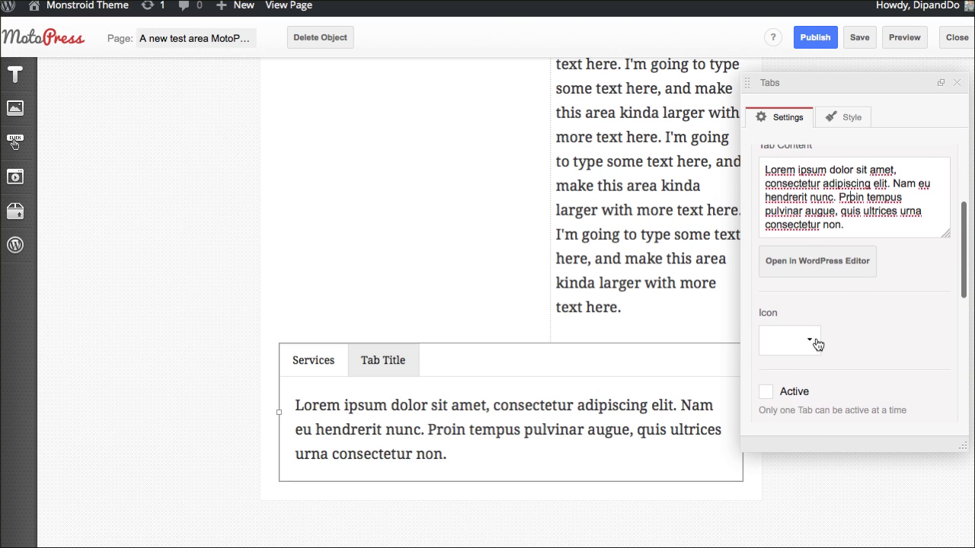
pyautogui.click(810, 341)
pyautogui.scroll(-4, 811, 343)
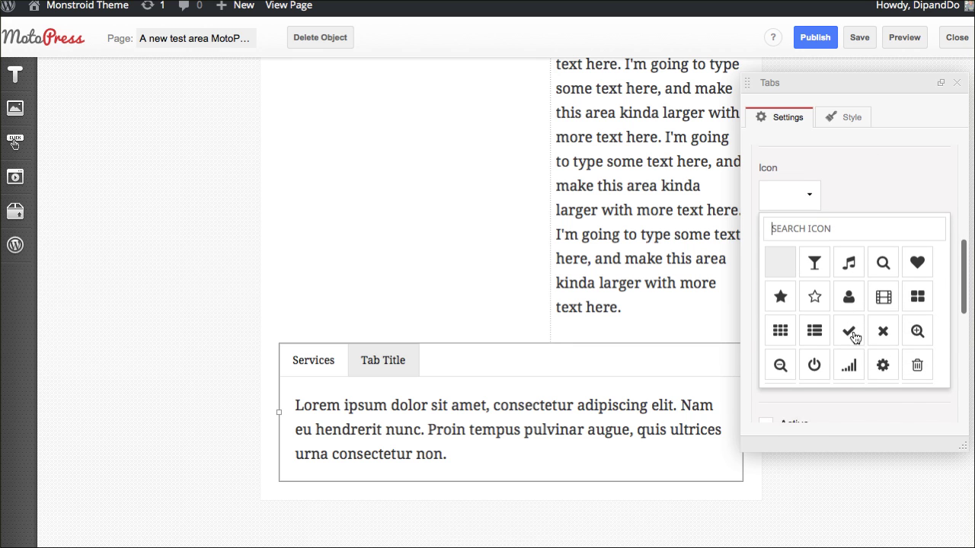
pyautogui.click(824, 335)
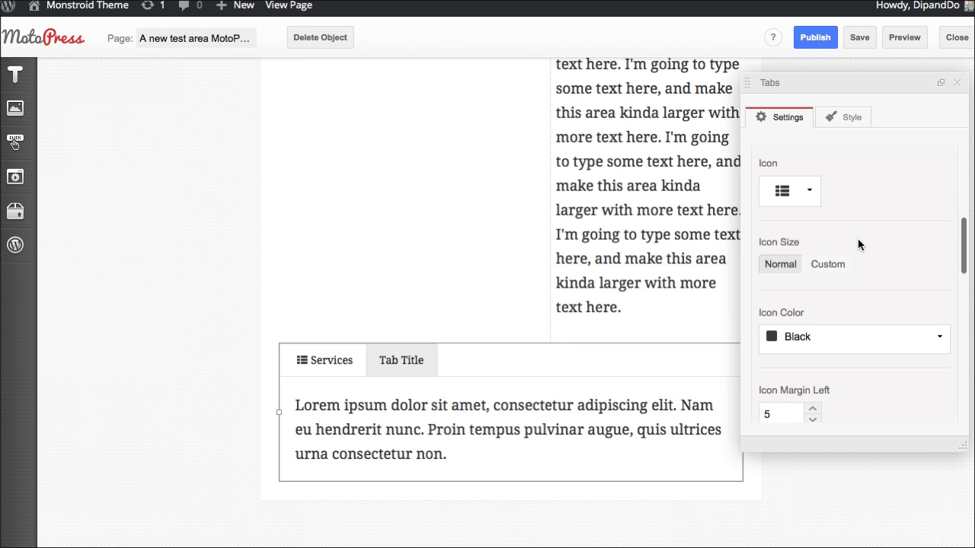
pyautogui.scroll(-2, 858, 242)
pyautogui.scroll(-3, 850, 303)
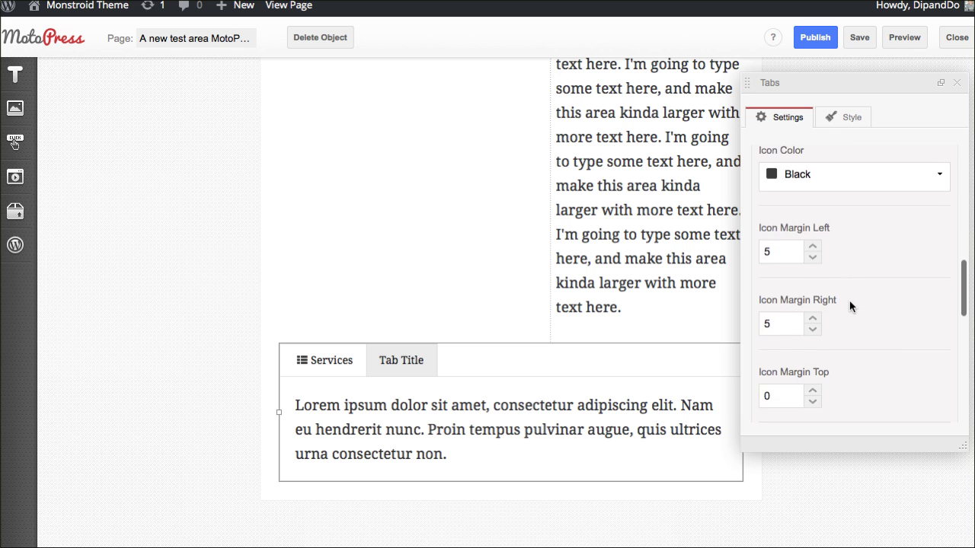
pyautogui.scroll(-8, 849, 300)
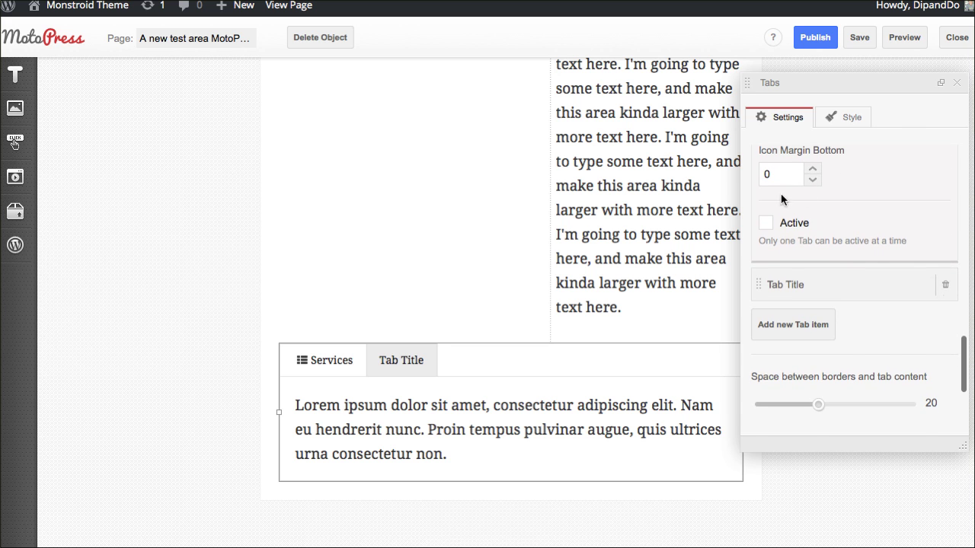
pyautogui.scroll(-2, 831, 245)
pyautogui.click(800, 224)
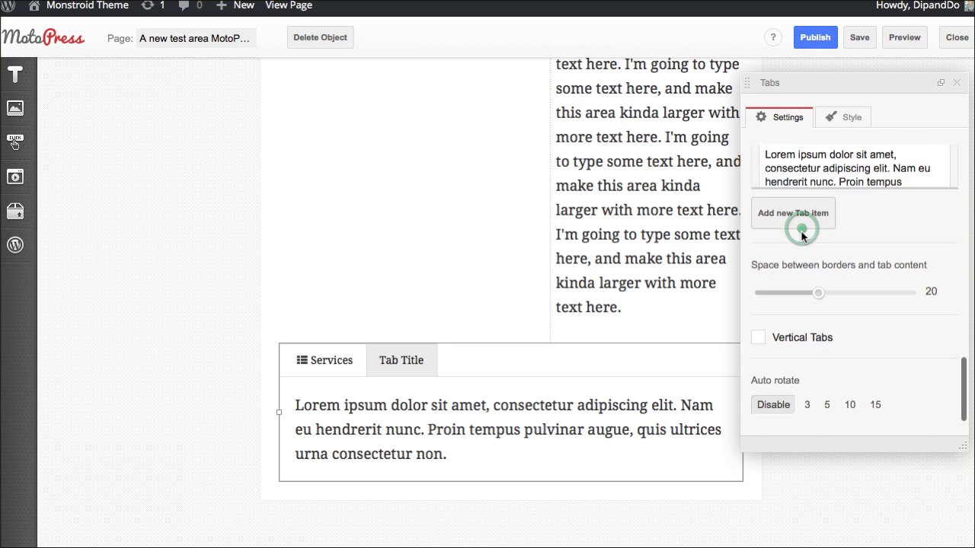
# Title the second tab 'About Us' and replace its placeholder content
pyautogui.scroll(5, 830, 221)
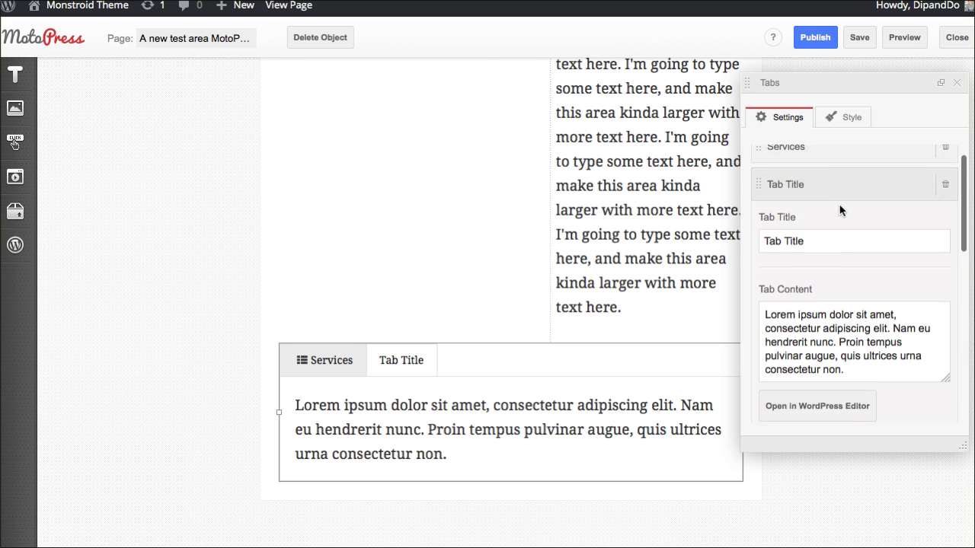
pyautogui.click(830, 262)
pyautogui.tripleClick(787, 261)
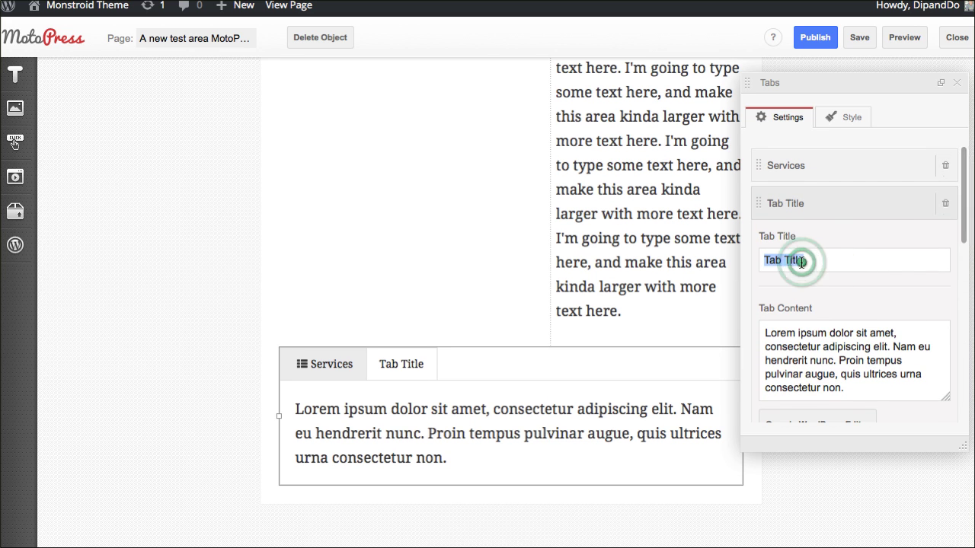
pyautogui.write('About Us')
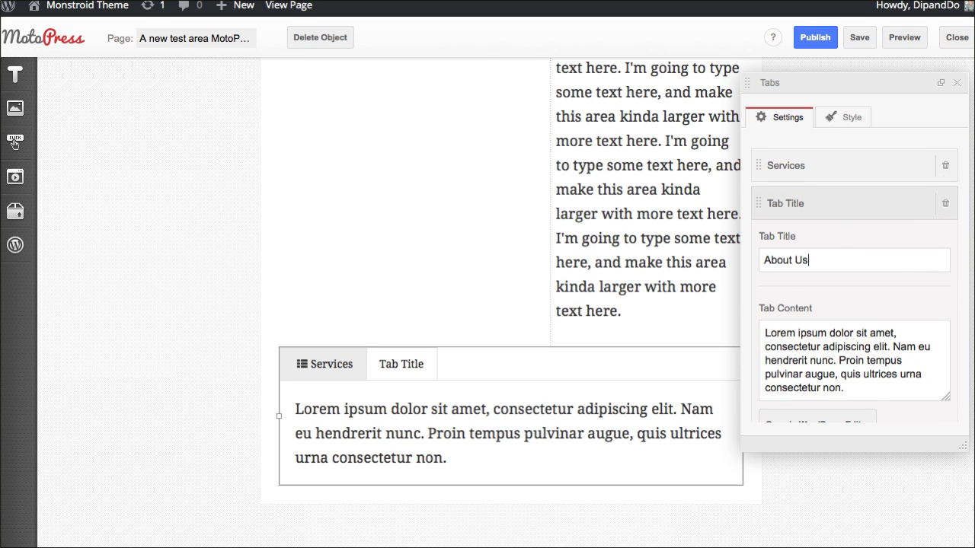
pyautogui.tripleClick(819, 342)
pyautogui.write('S')
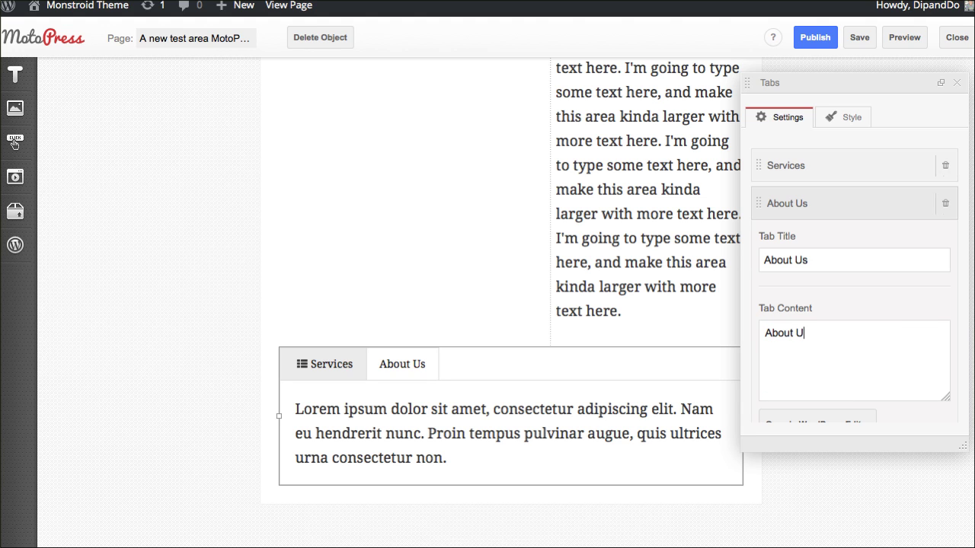
# Give the About Us tab a person icon coloured red
pyautogui.scroll(-5, 843, 347)
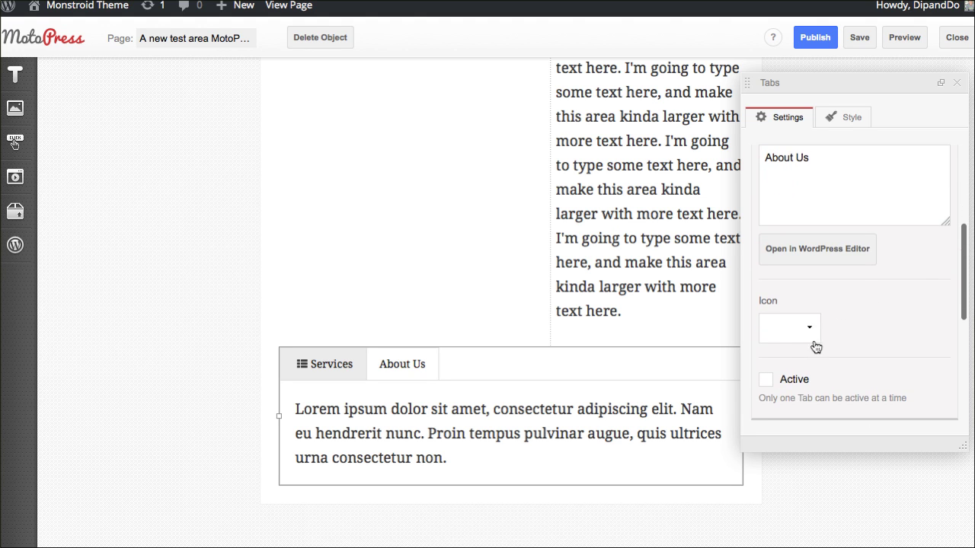
pyautogui.click(809, 329)
pyautogui.scroll(-3, 863, 363)
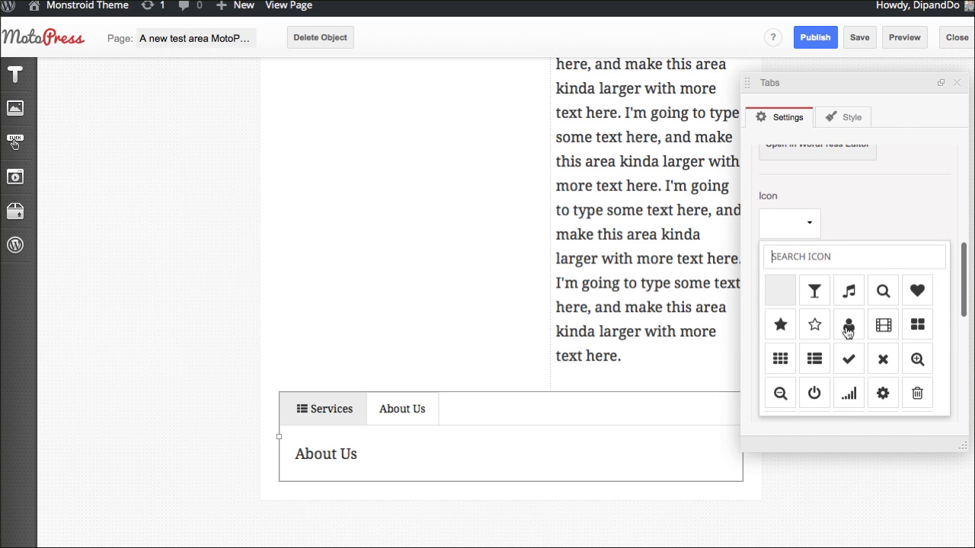
pyautogui.click(781, 327)
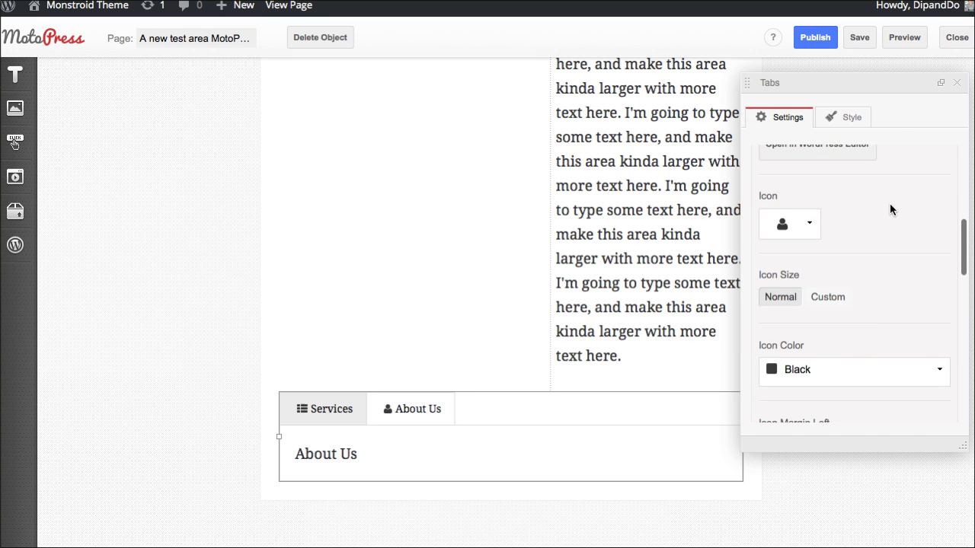
pyautogui.click(831, 369)
pyautogui.click(830, 327)
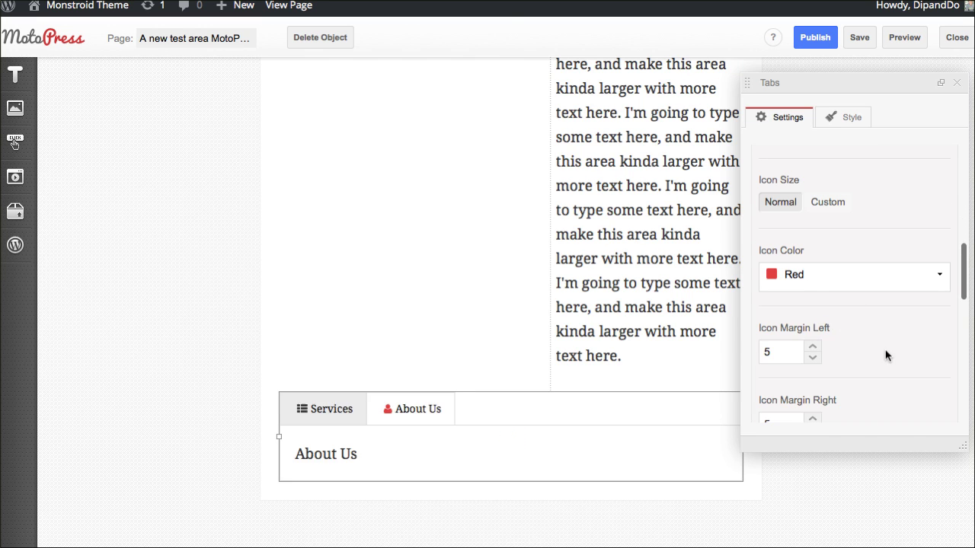
pyautogui.scroll(-3, 872, 346)
pyautogui.scroll(-5, 872, 347)
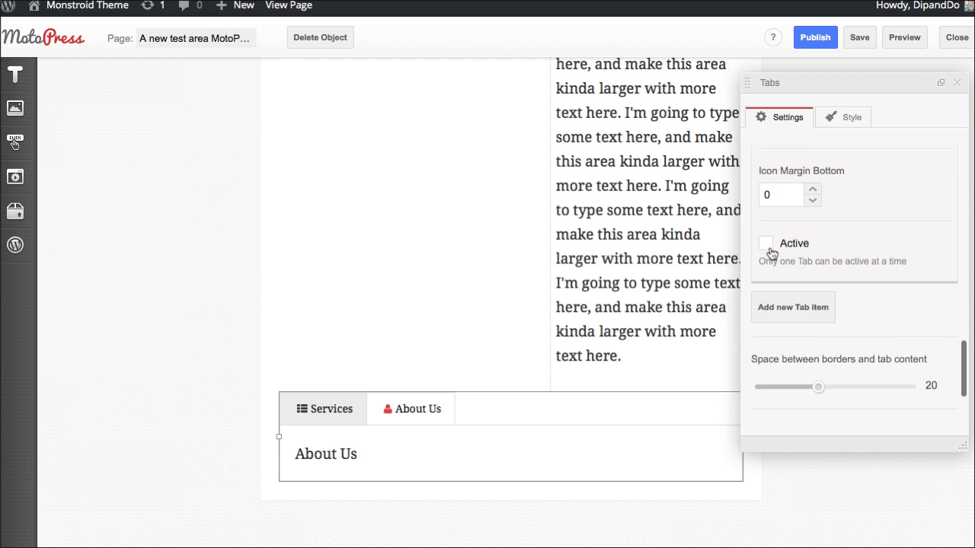
# Add a third tab titled '3rd one'
pyautogui.click(792, 309)
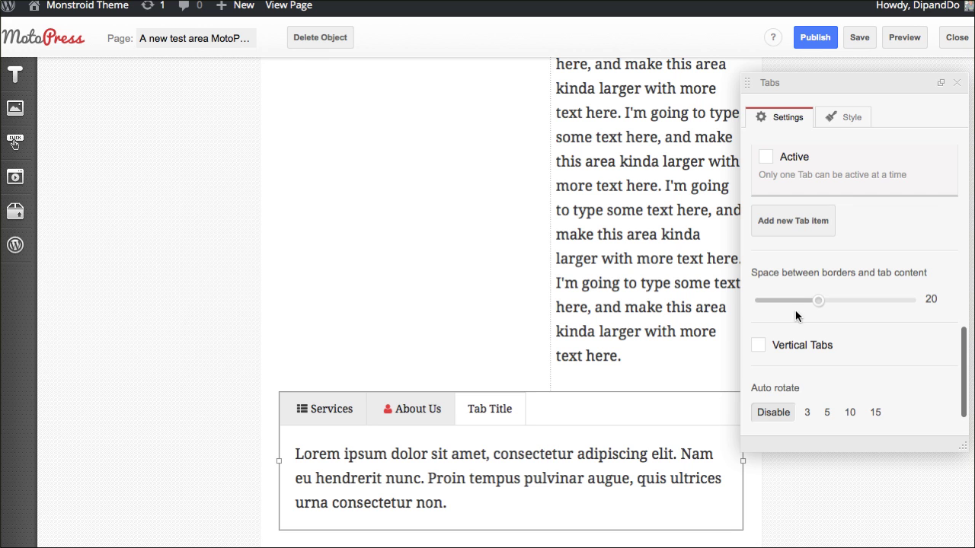
pyautogui.scroll(10, 838, 226)
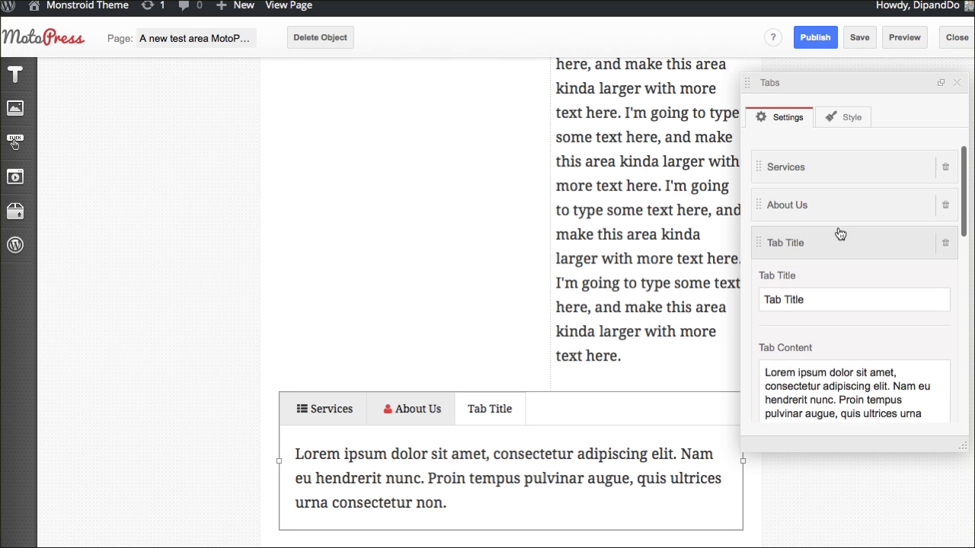
pyautogui.scroll(-2, 838, 236)
pyautogui.click(829, 247)
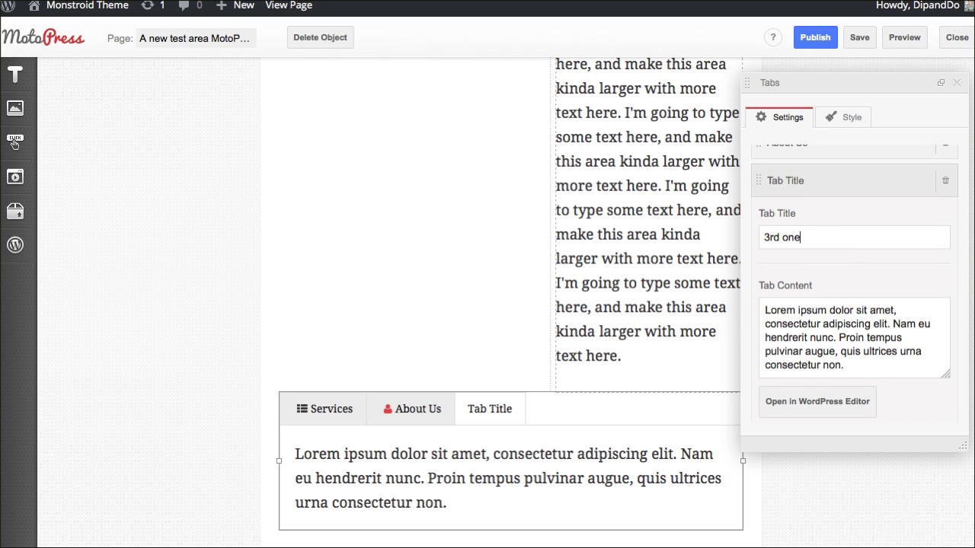
pyautogui.write('3rd one')
# Replace the third tab's content with 'fun stuff' and apply the changes
pyautogui.click(878, 353)
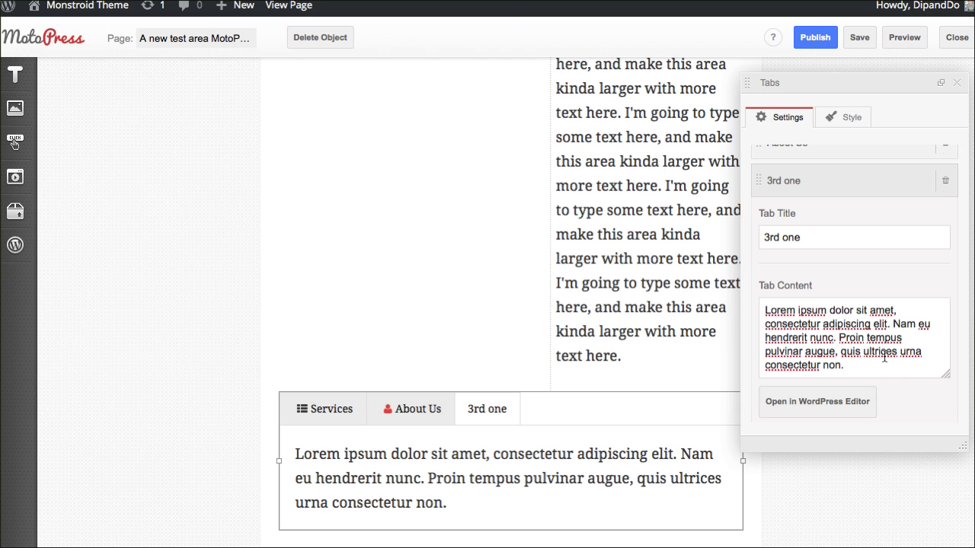
pyautogui.press('super+a')
pyautogui.write('fun')
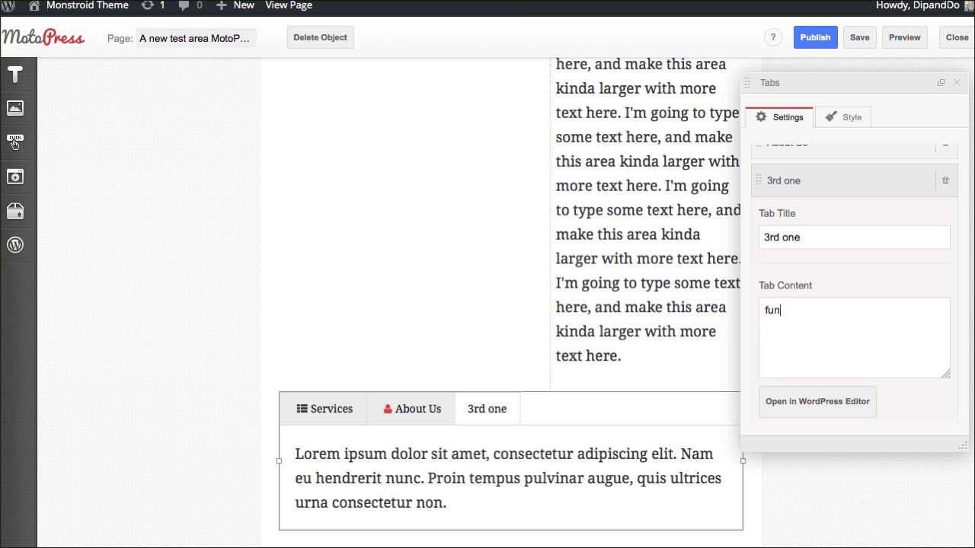
pyautogui.scroll(-5, 878, 364)
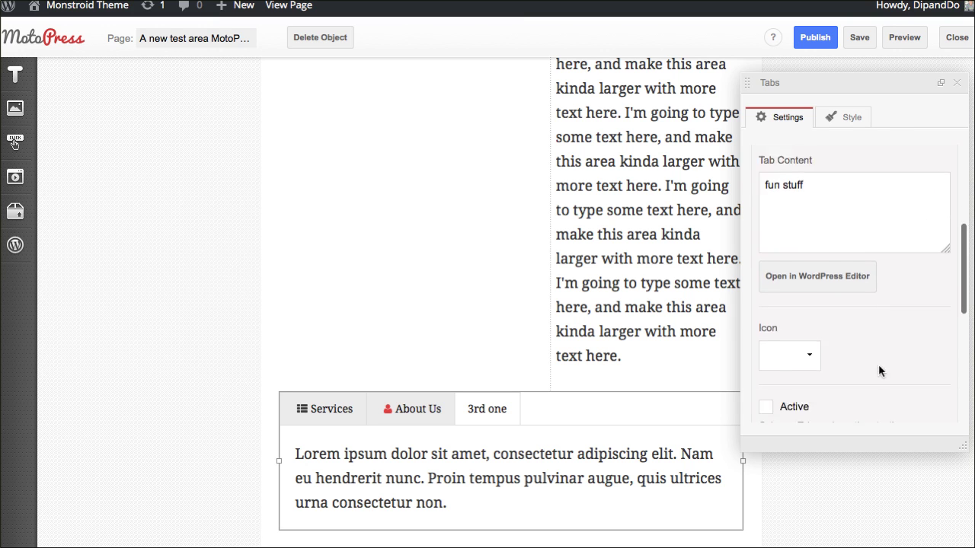
pyautogui.click(809, 473)
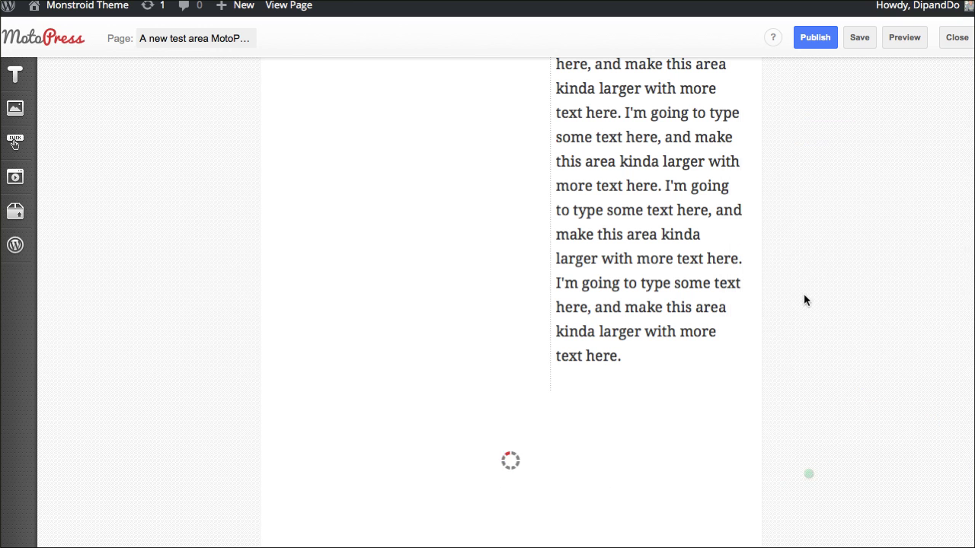
pyautogui.click(904, 39)
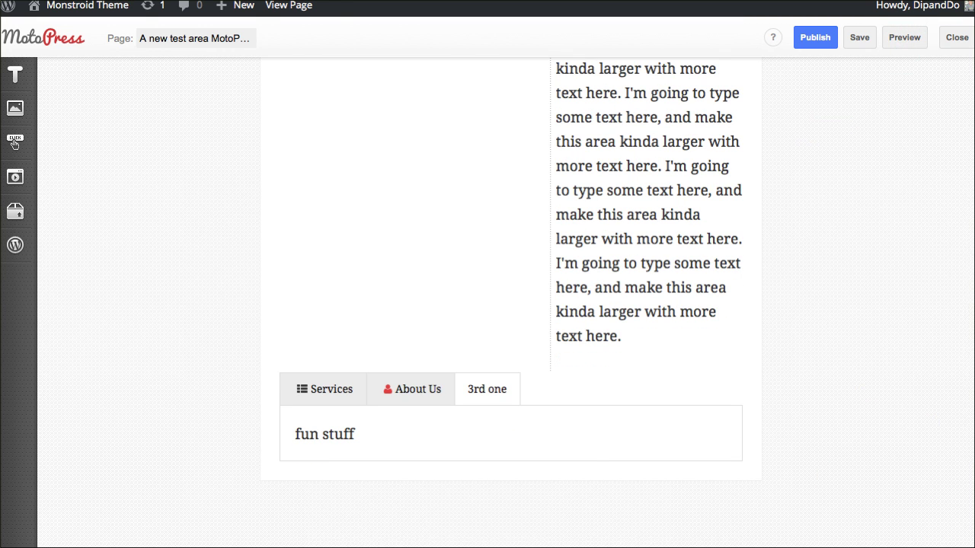
# On the live page, switch between the About Us, 3rd one and Services tabs to check their content
pyautogui.scroll(-10, 341, 96)
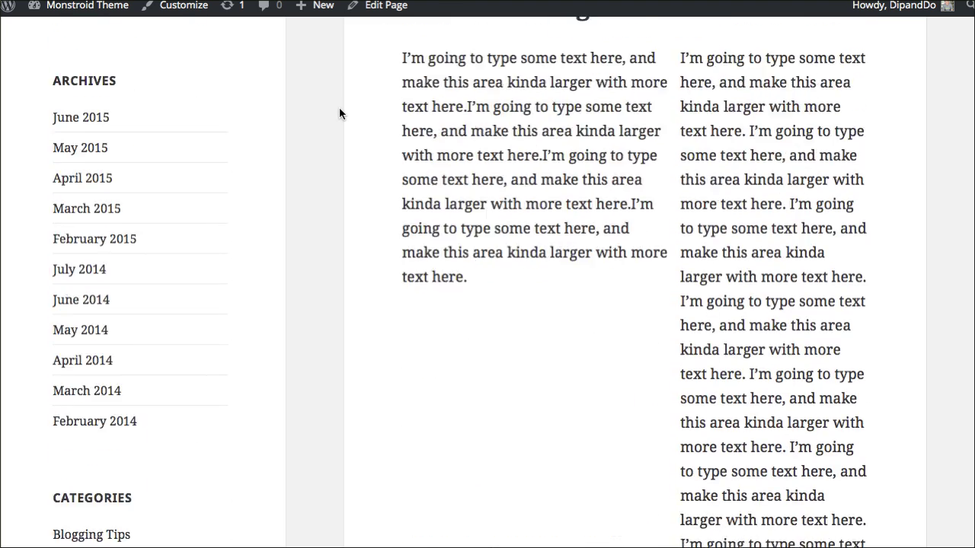
pyautogui.scroll(-5, 339, 112)
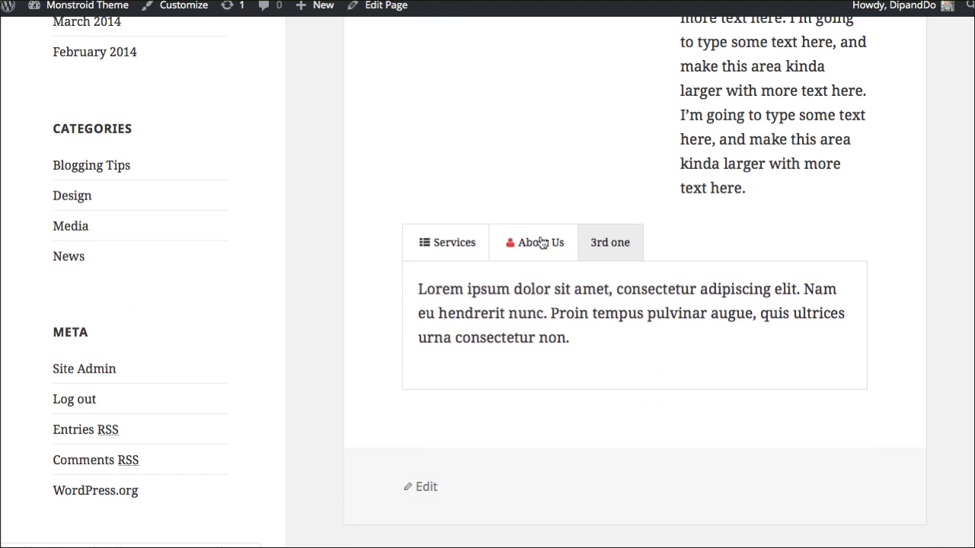
pyautogui.click(540, 242)
pyautogui.click(607, 245)
pyautogui.click(532, 250)
pyautogui.click(459, 255)
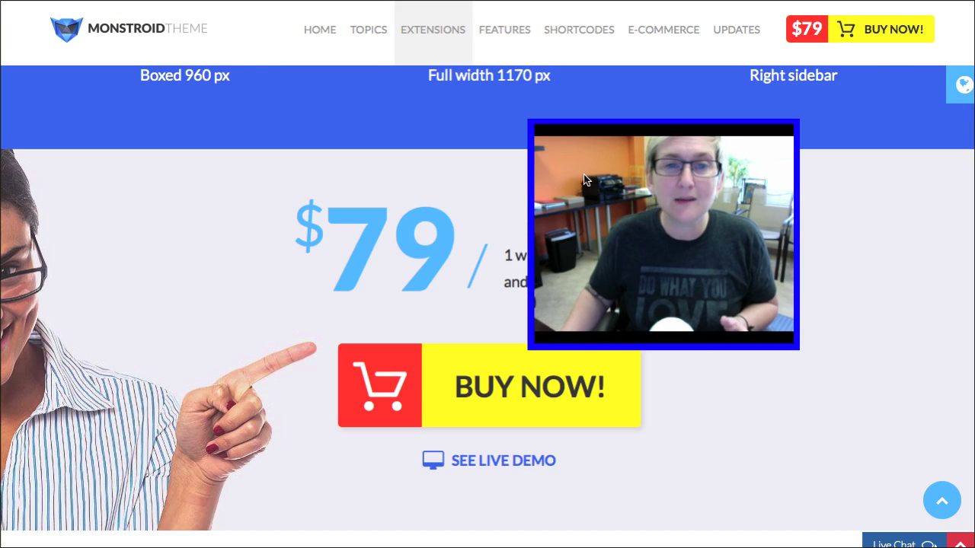
# Scroll the Monstroid Theme page down through its features to Shortcode Templater and Static Area Builder
pyautogui.scroll(5, 373, 195)
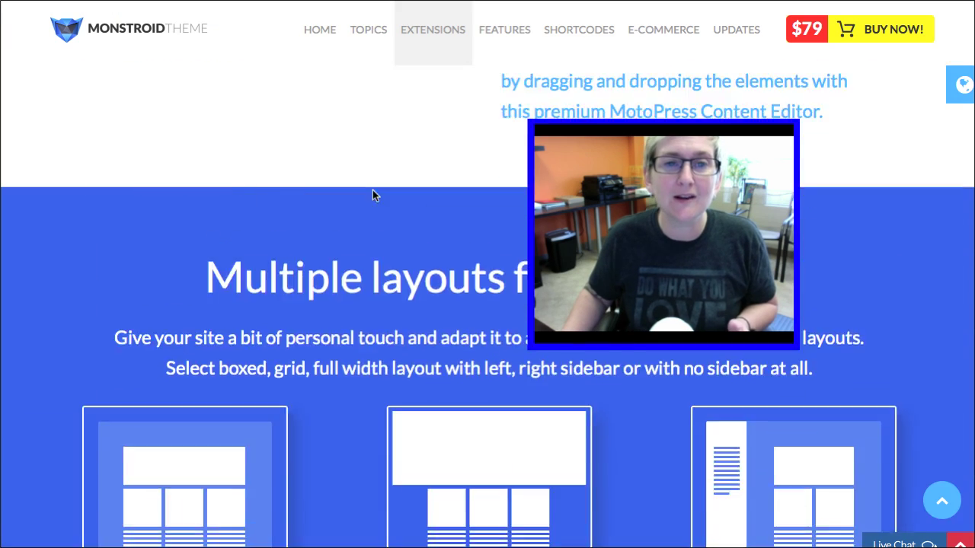
pyautogui.scroll(10, 372, 194)
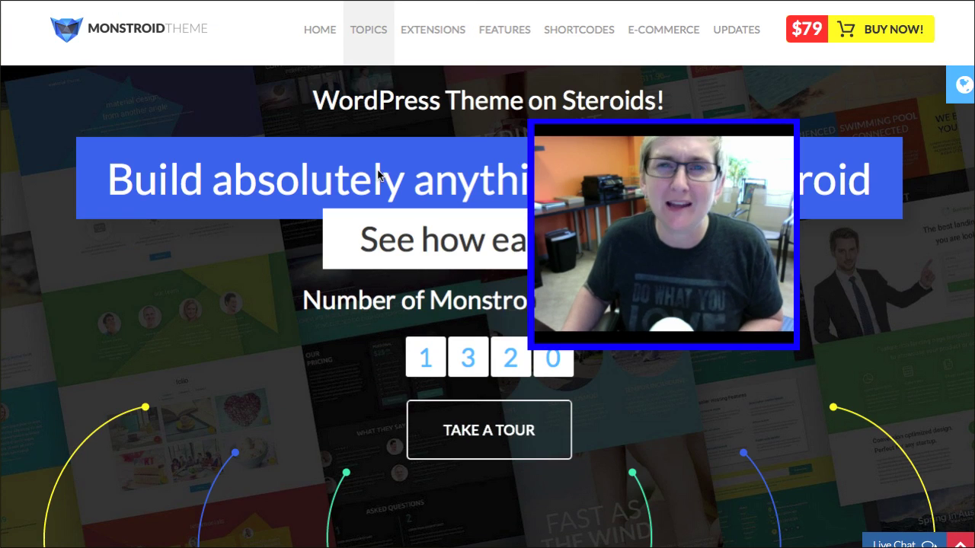
pyautogui.scroll(-6, 394, 160)
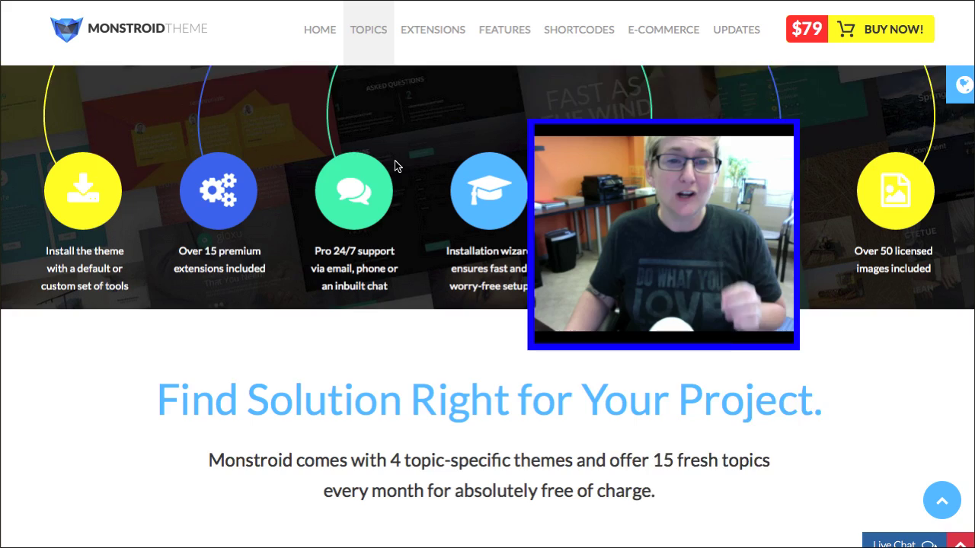
pyautogui.scroll(-1, 394, 165)
pyautogui.scroll(-5, 396, 166)
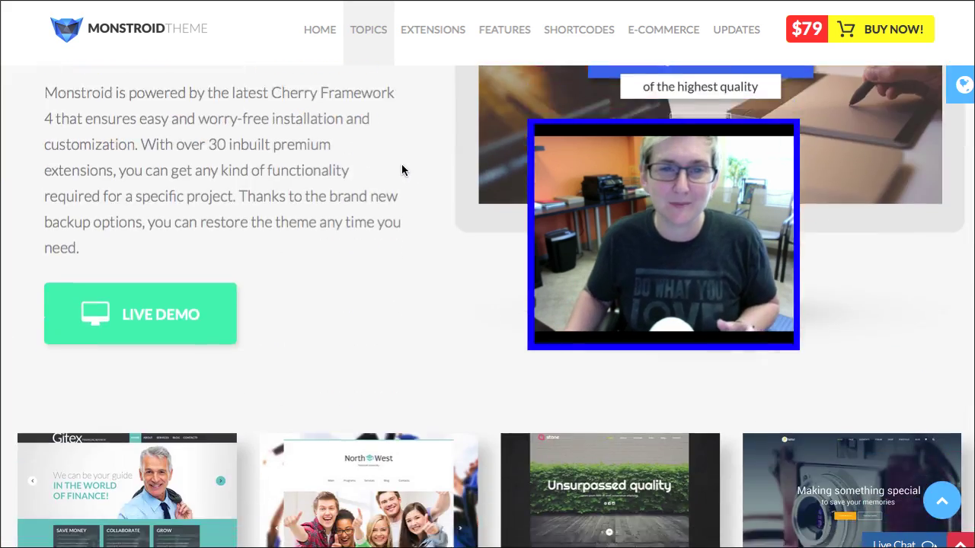
pyautogui.scroll(-10, 402, 166)
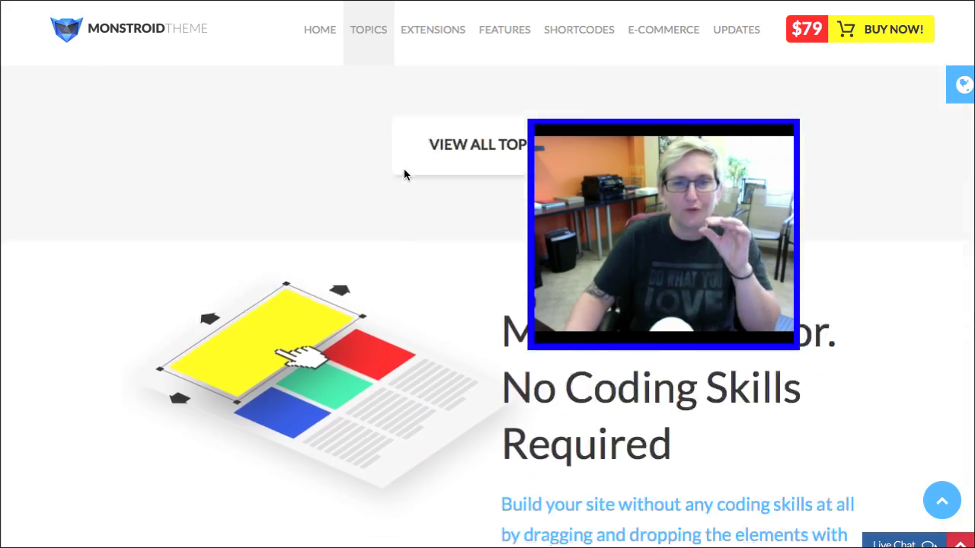
pyautogui.scroll(-15, 404, 173)
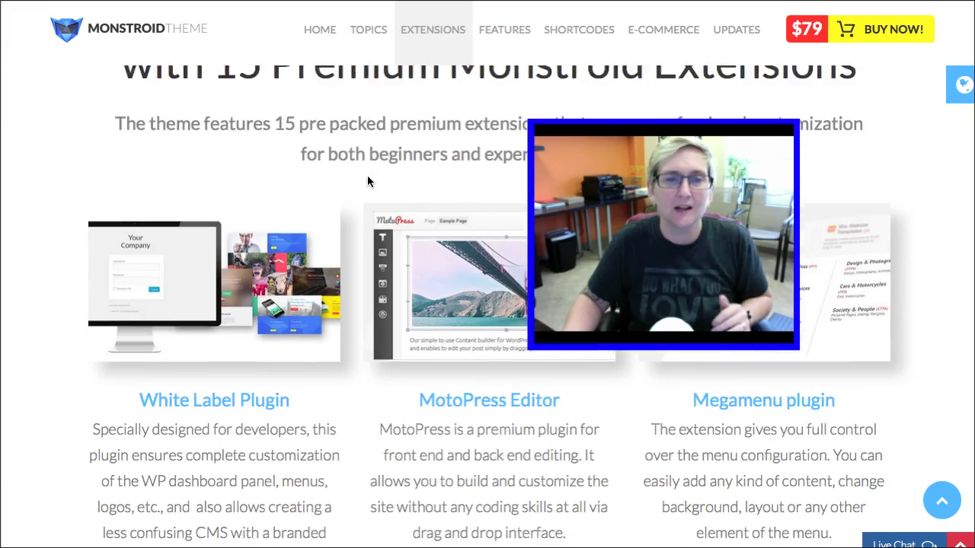
pyautogui.scroll(-10, 368, 181)
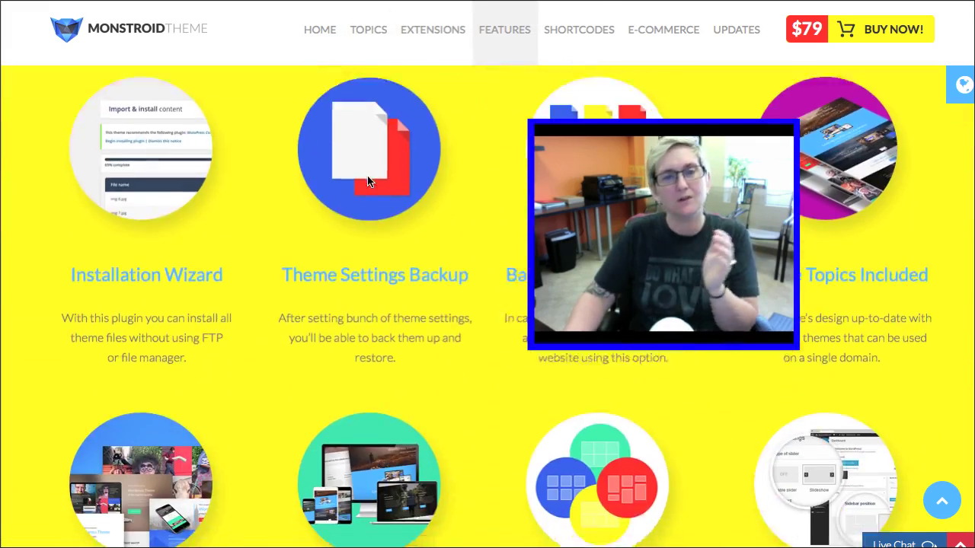
pyautogui.scroll(-8, 367, 182)
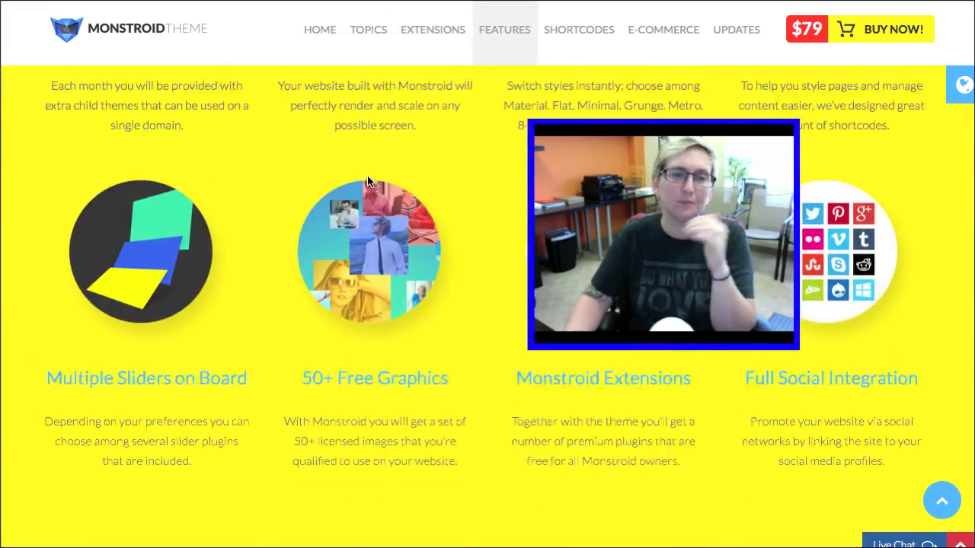
pyautogui.scroll(-3, 367, 181)
pyautogui.scroll(-10, 368, 177)
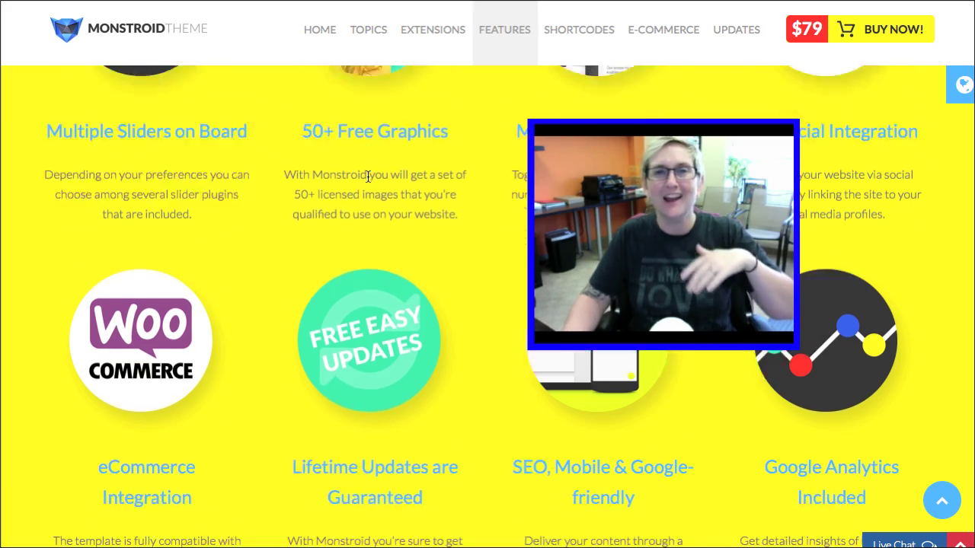
pyautogui.scroll(-5, 368, 177)
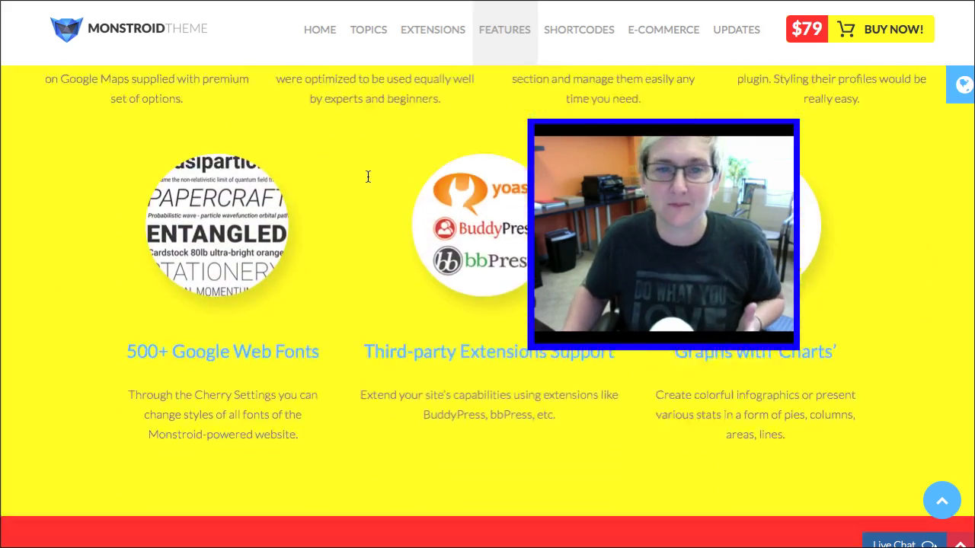
pyautogui.scroll(-4, 368, 176)
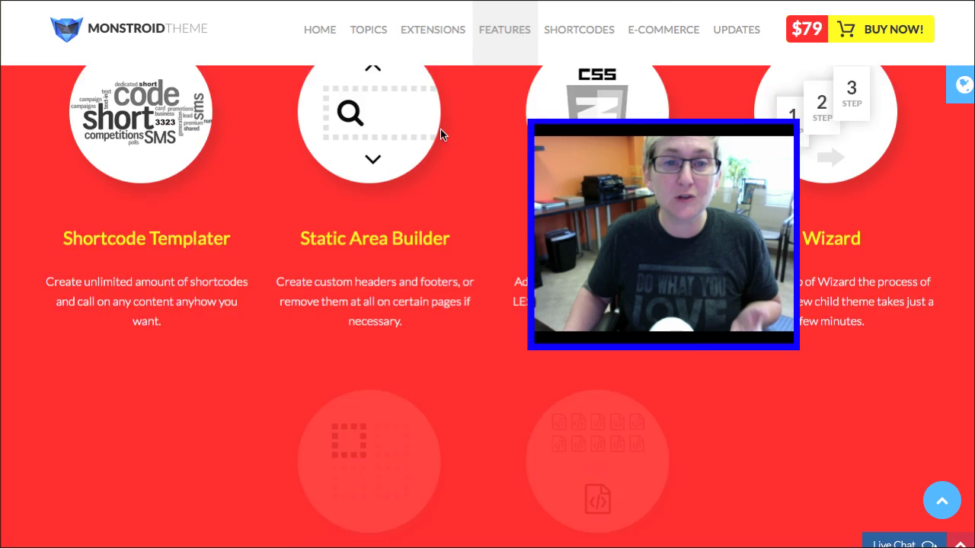